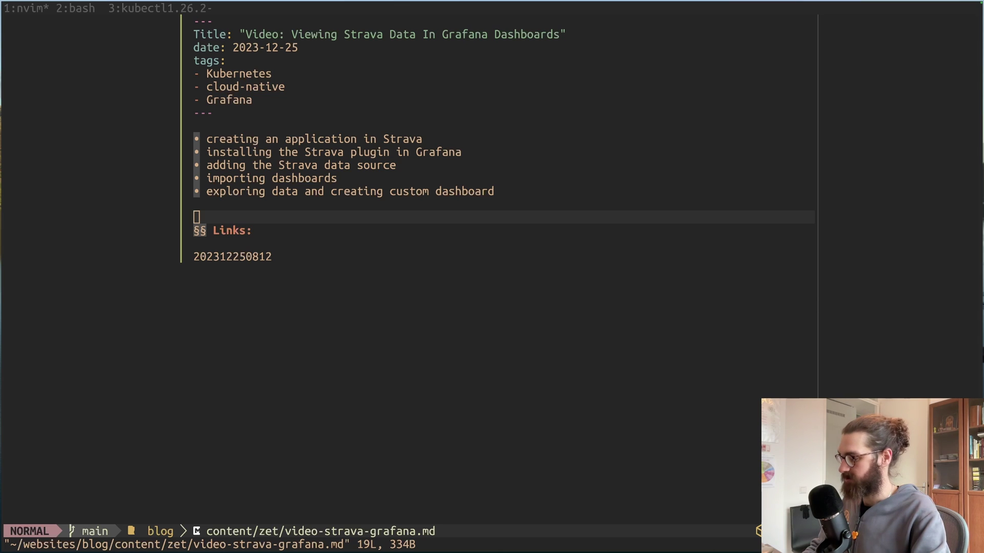
- Leave the finished outline note and switch to tmux window 2
key("ctrl+b")
key("2")
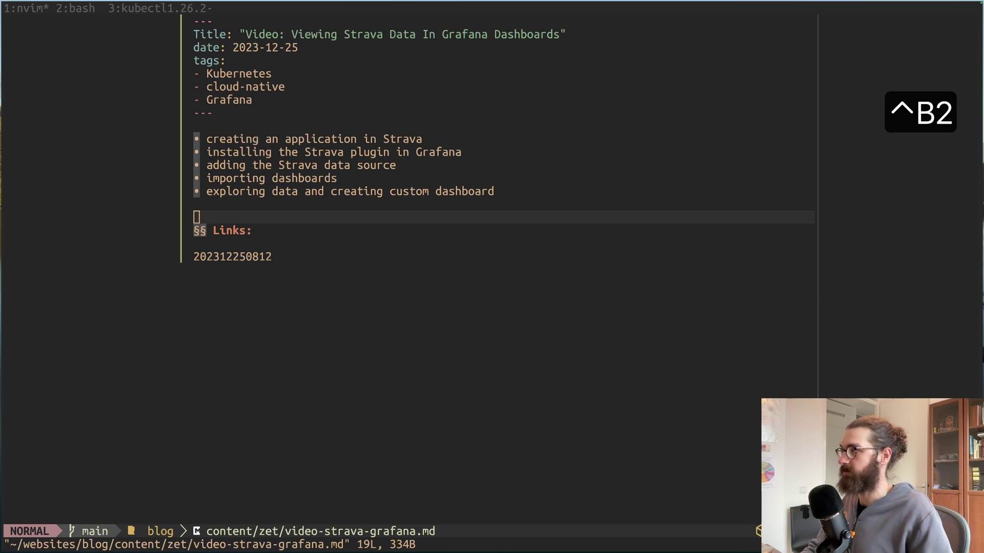
- In the bash window, clear the screen and run kgp to list the prometheus-stack pods
left_click(500, 148)
key("ctrl+b")
key("2")
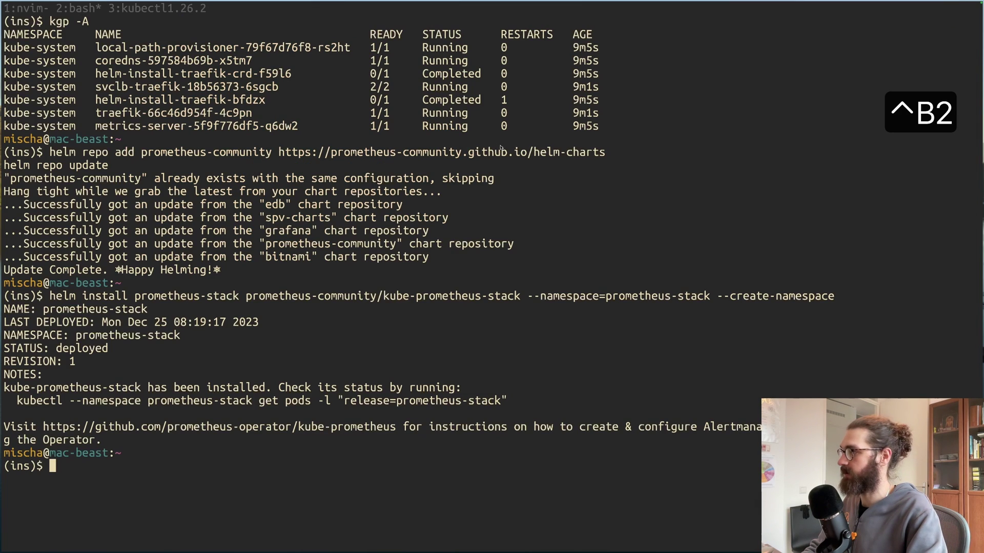
key("ctrl+l")
type("ka")
key("BackSpace")
type("gp")
key("Return")
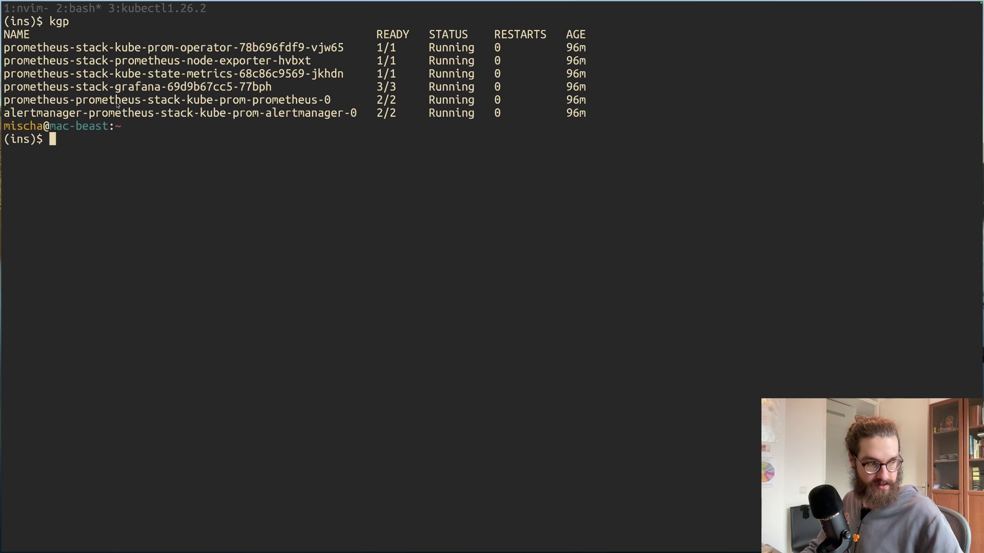
key("super+1")
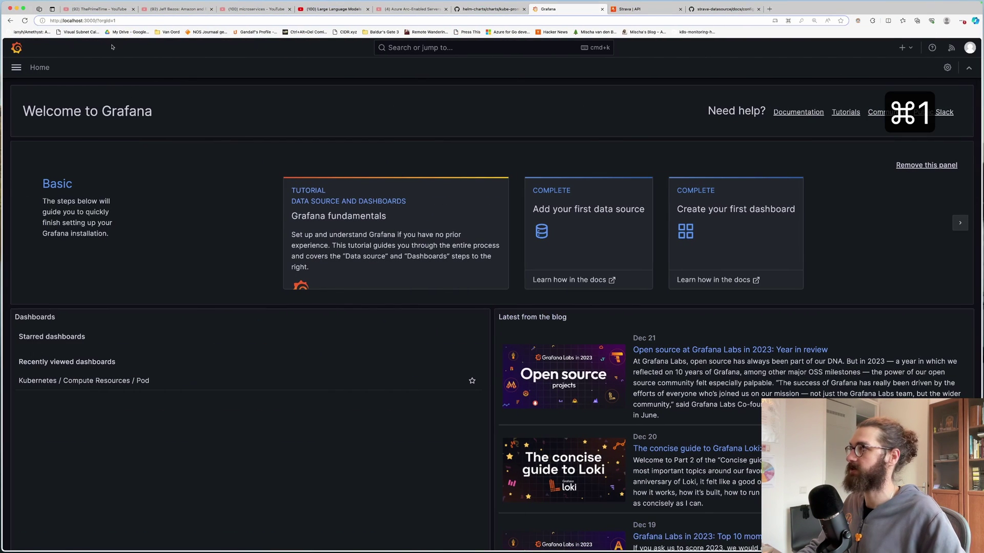
left_click(90, 21)
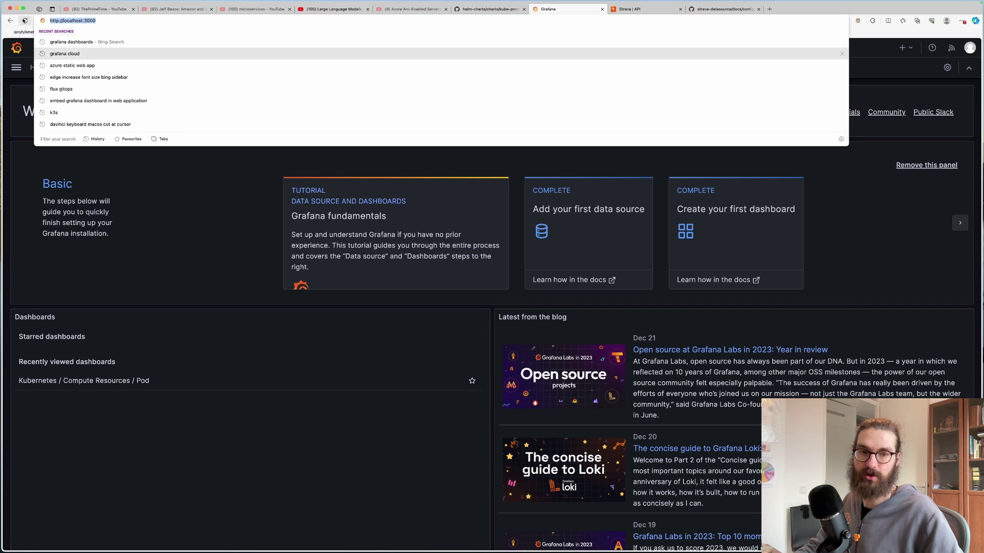
left_click(183, 175)
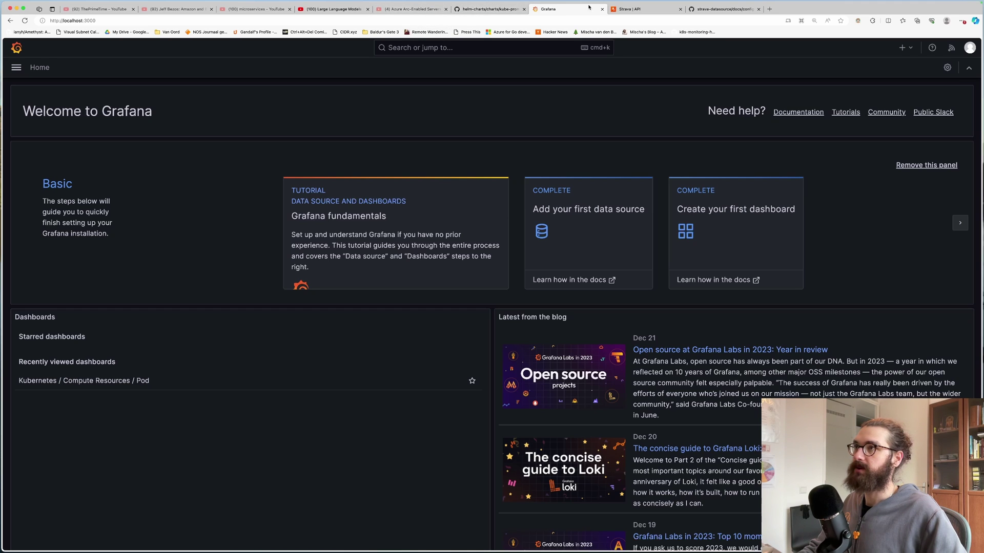
- Bring up the strava-datasource docs/configuration.md page on GitHub
left_click(708, 9)
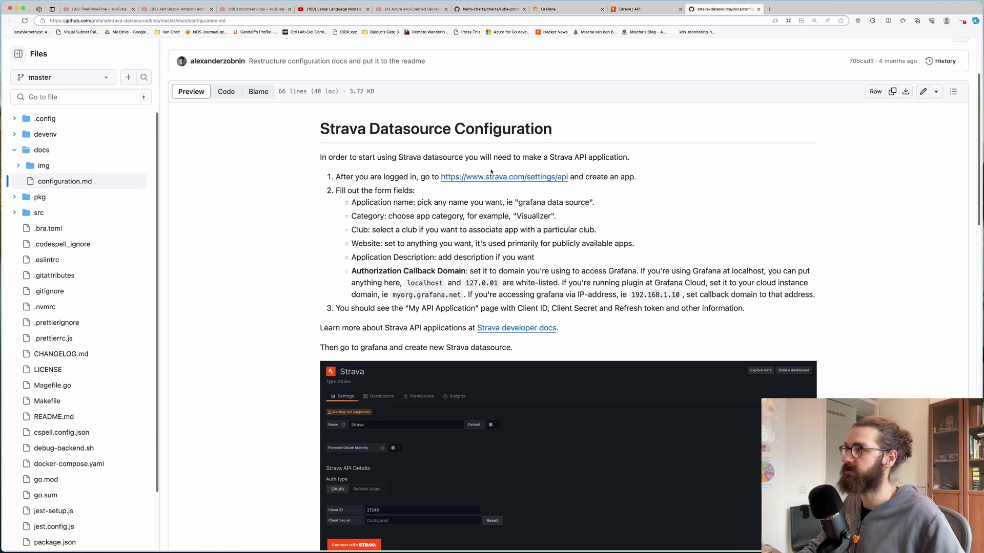
- Upload a Downloads image as the Strava app icon, save it, and copy the Client ID
left_click(627, 10)
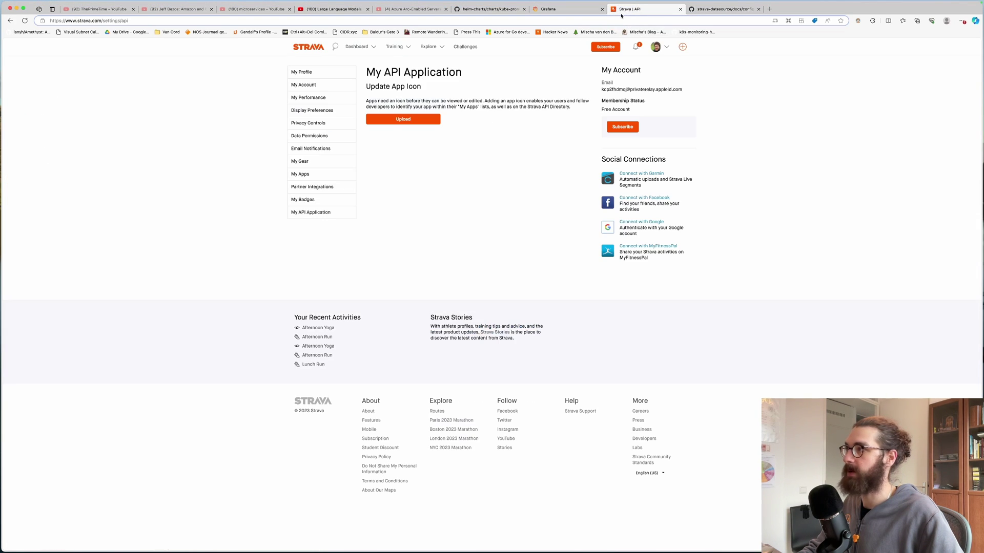
left_click_drag(384, 72, 424, 79)
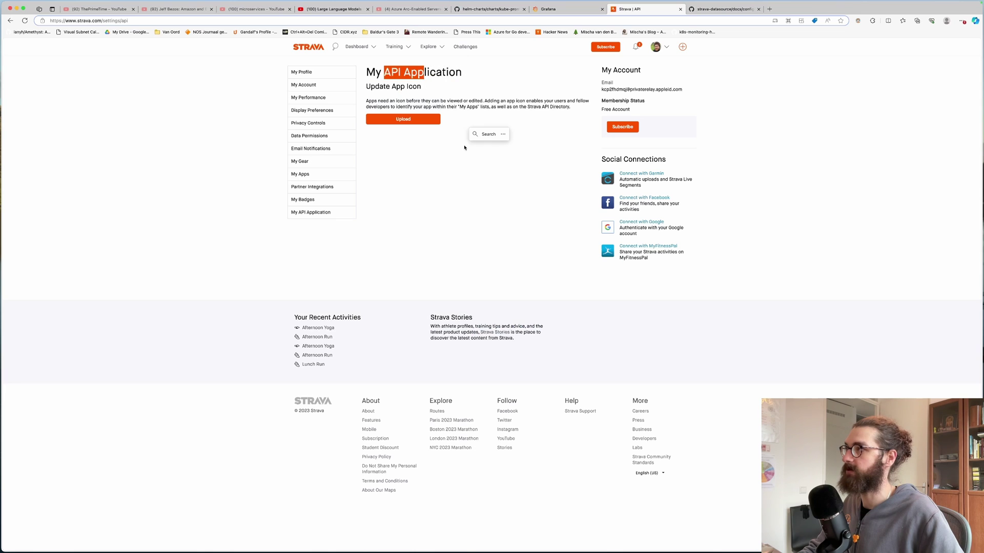
left_click(408, 123)
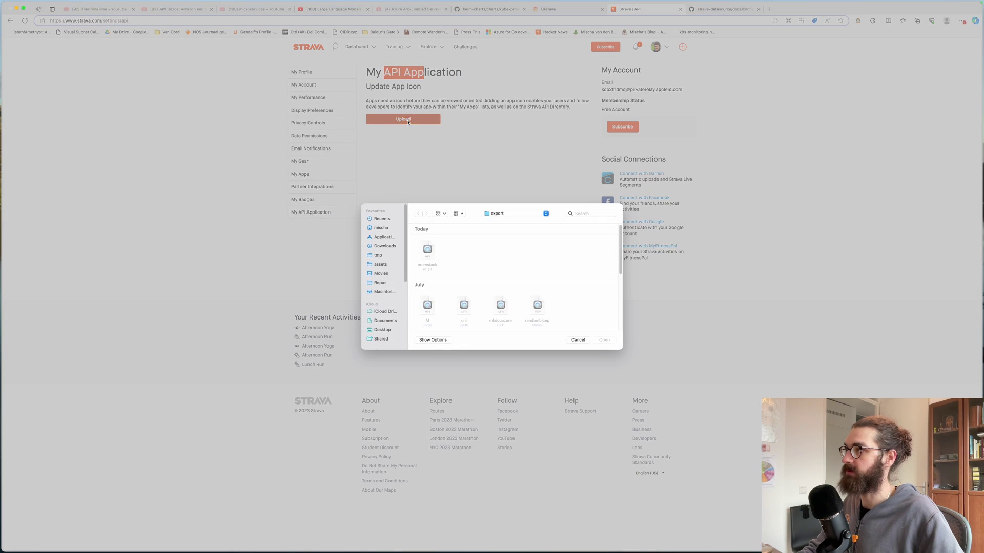
left_click(386, 245)
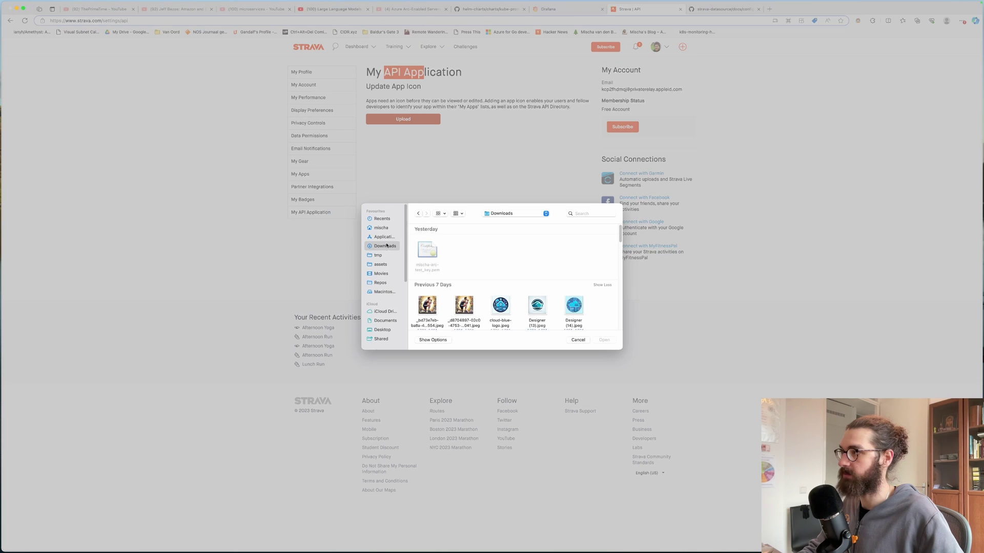
double_click(428, 306)
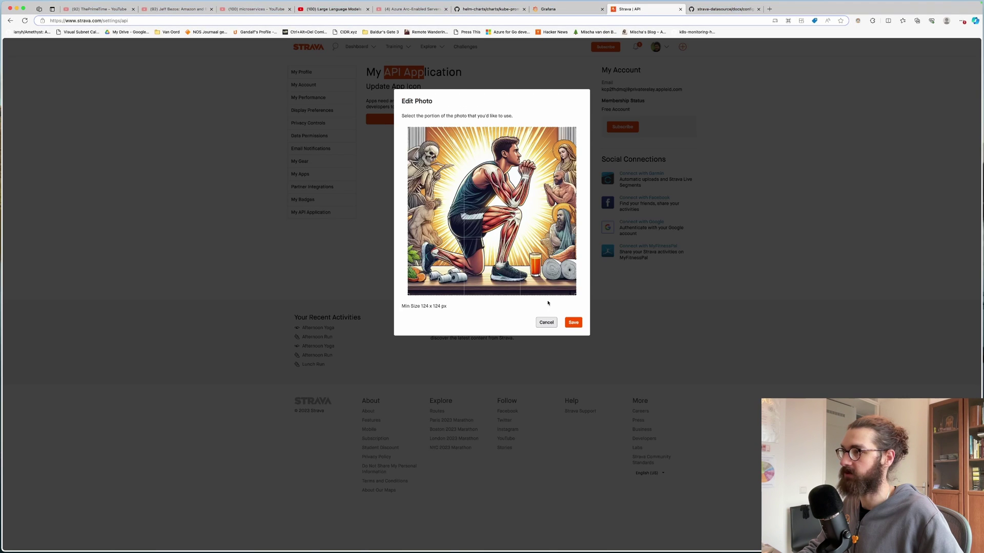
left_click(574, 323)
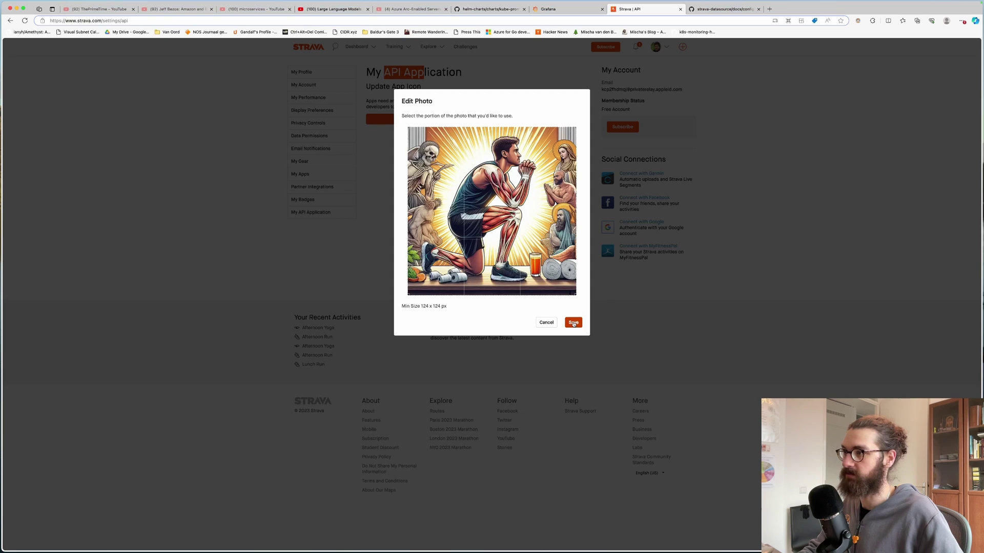
left_click(572, 322)
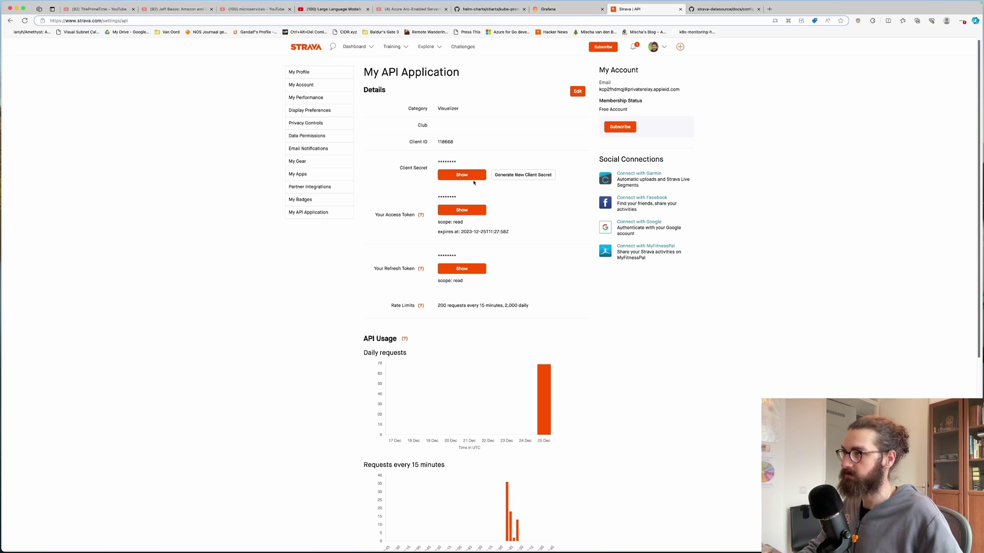
double_click(449, 141)
key("super+c")
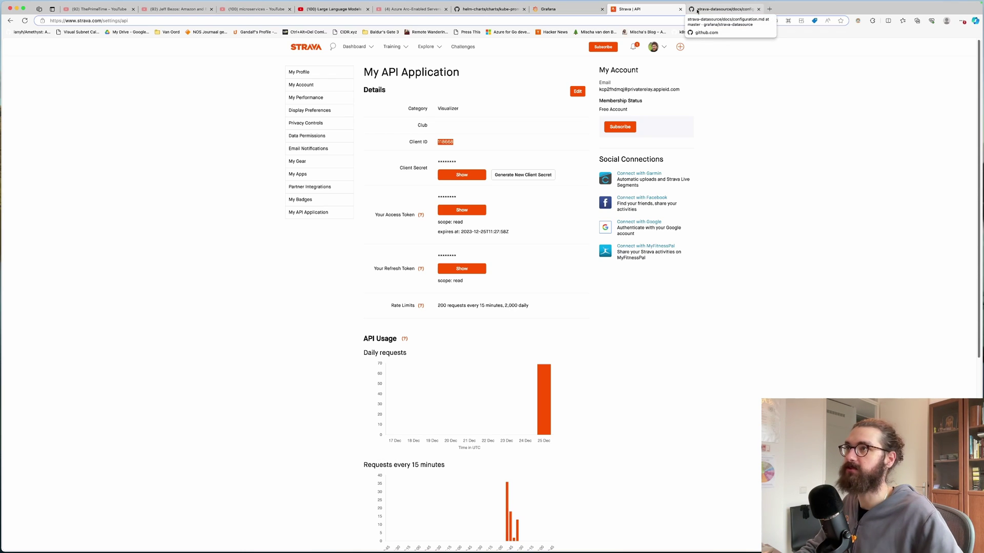
- Go to Connections > Data sources > Add new data source and filter types for 'strava'
left_click(563, 8)
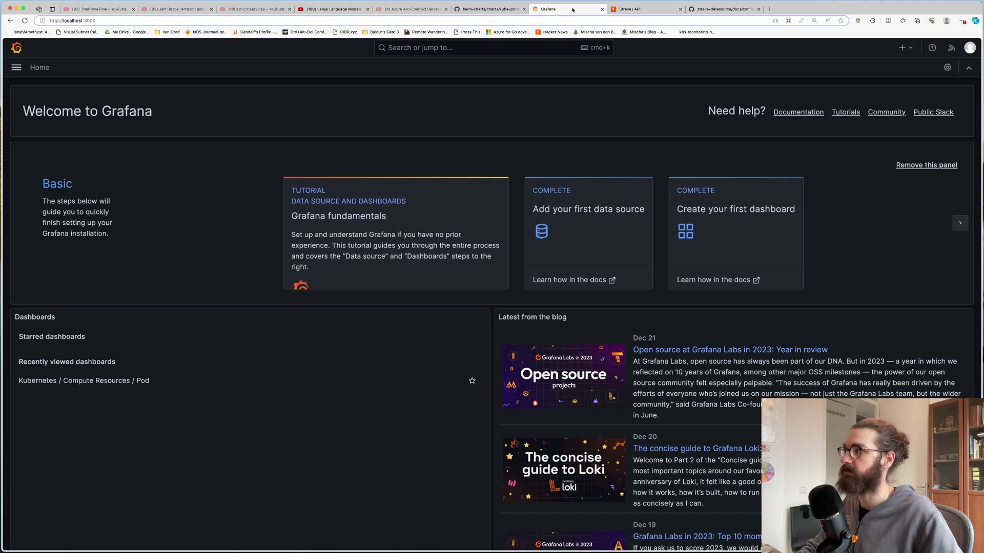
left_click(17, 68)
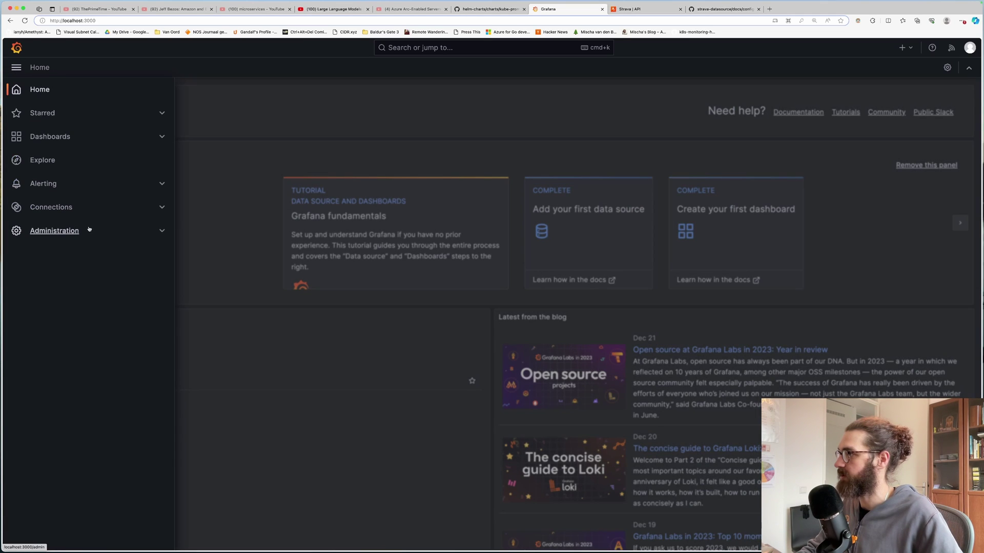
left_click(61, 230)
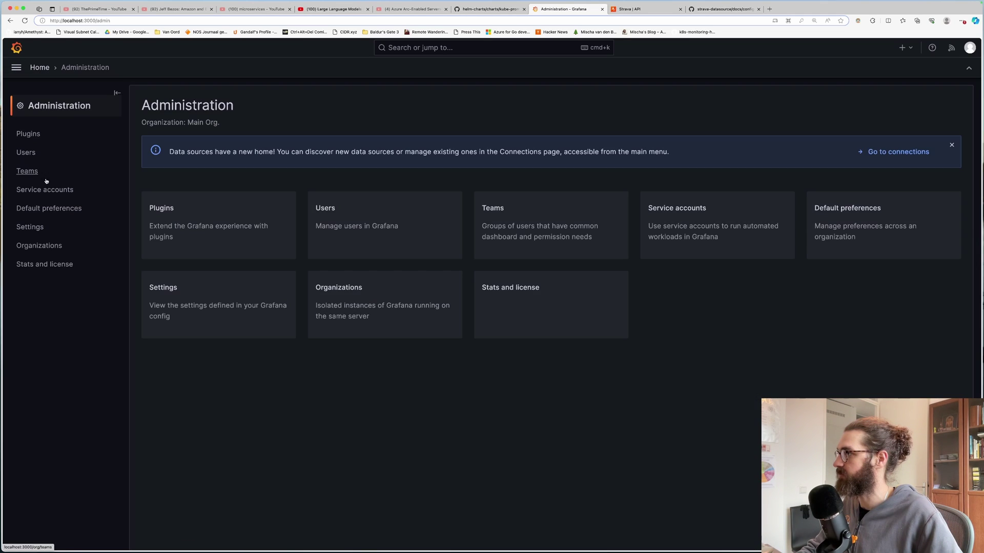
left_click(16, 67)
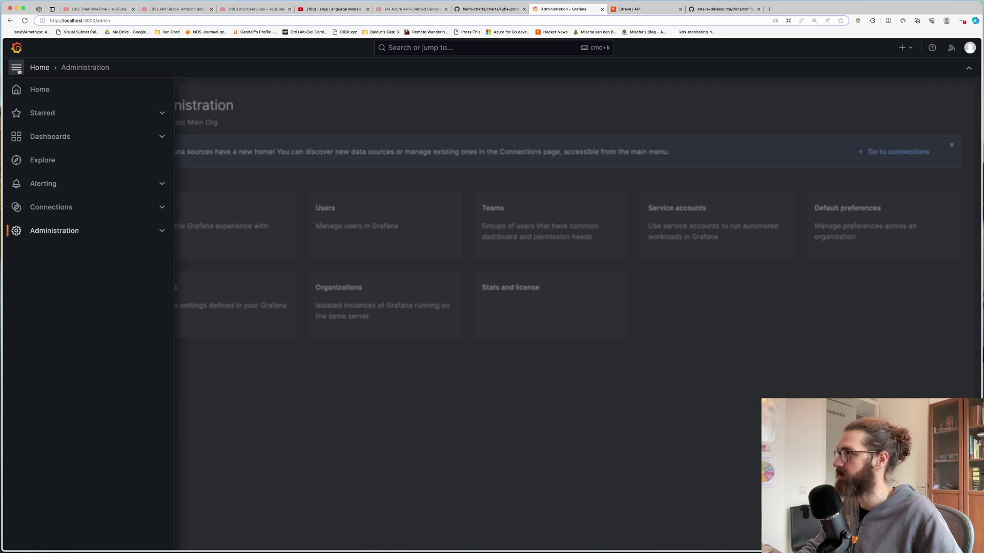
left_click(50, 207)
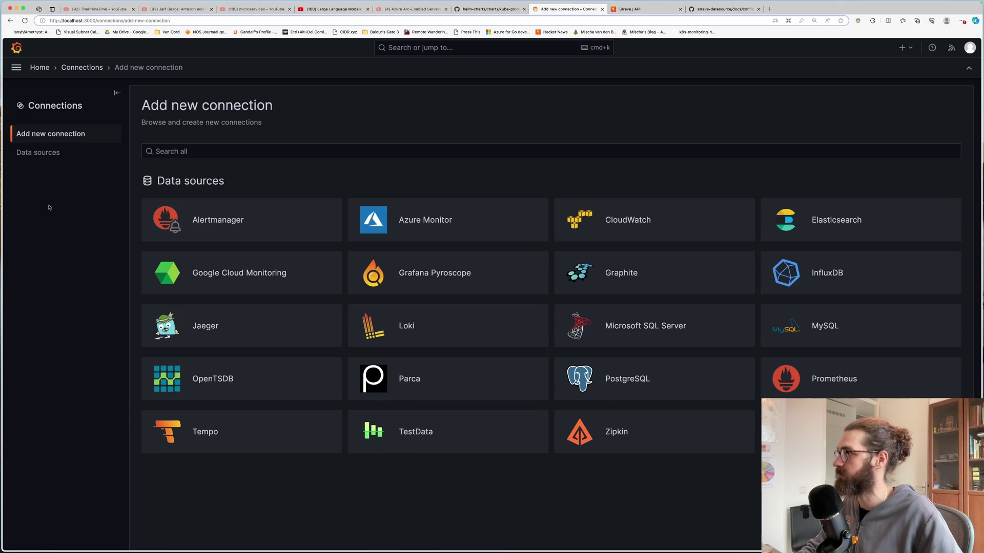
left_click(44, 153)
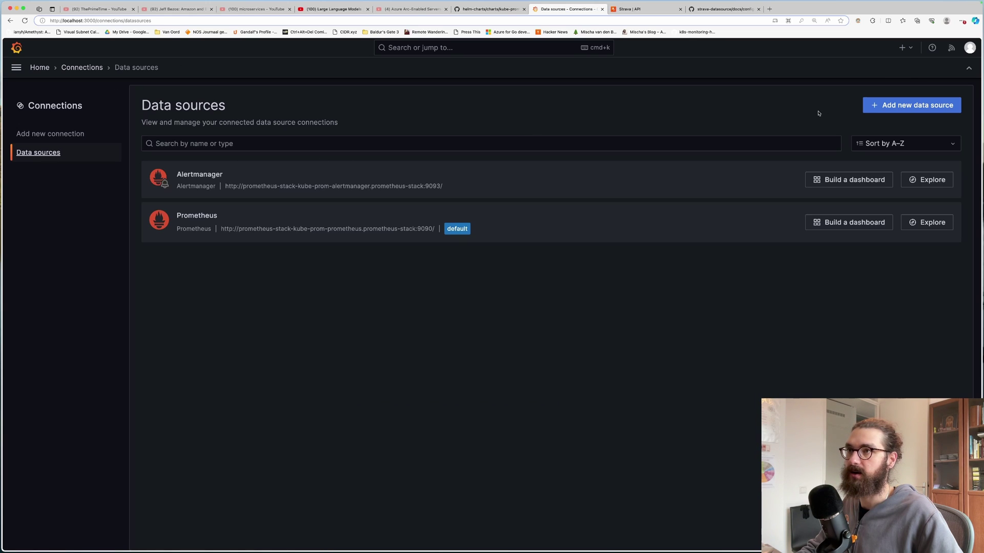
left_click(910, 106)
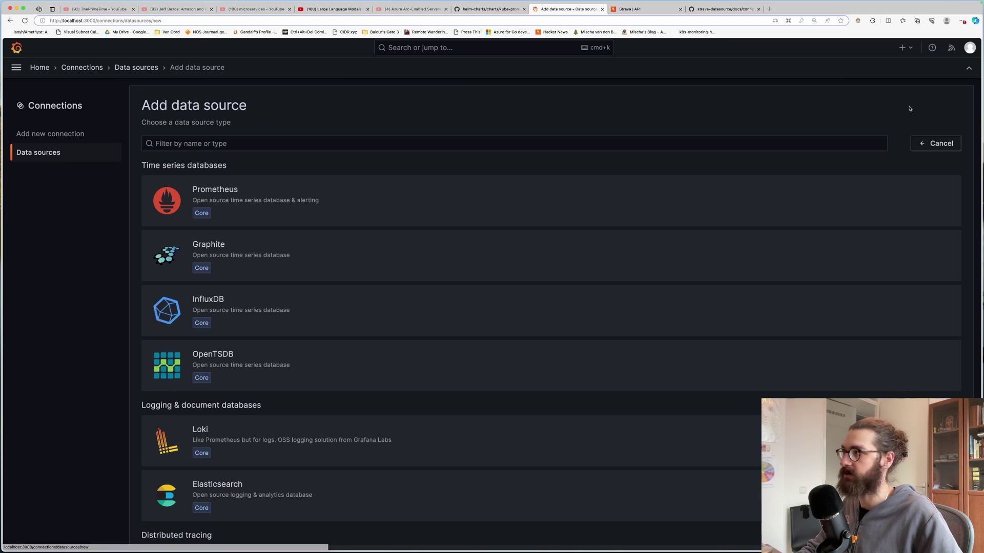
left_click(395, 144)
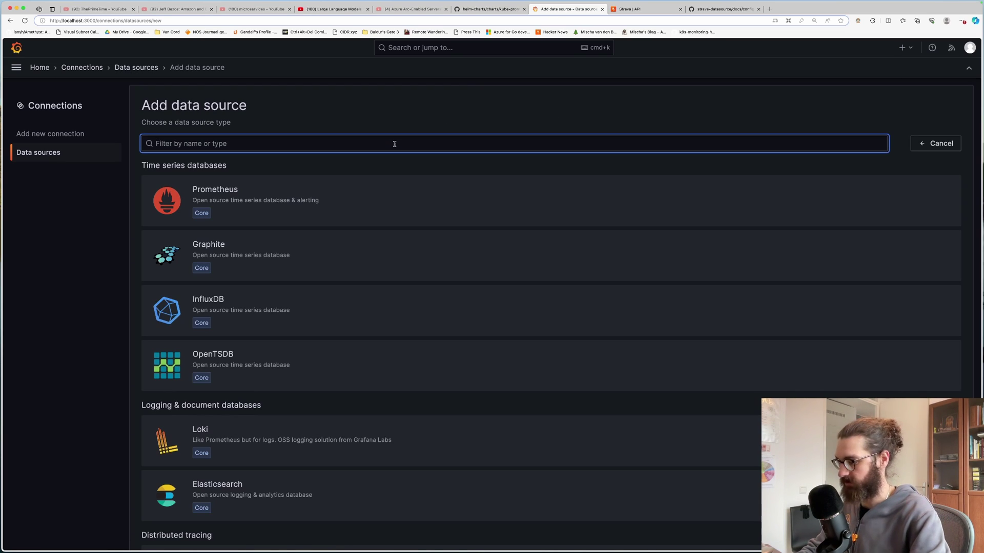
type("strava")
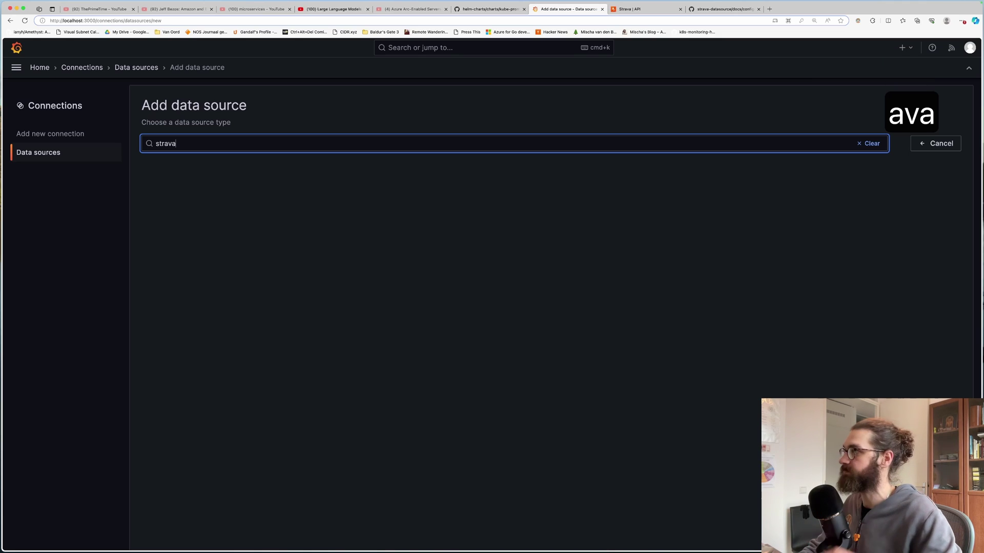
- Search connections for 'stra', install the Strava plugin 1.6.1, and add a Strava data source
left_click(66, 133)
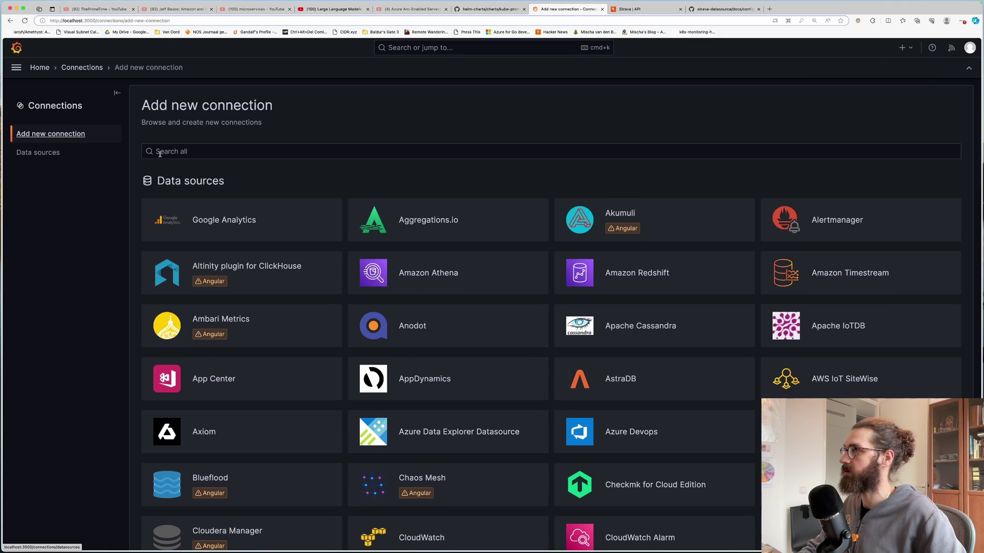
left_click(179, 151)
type("stra")
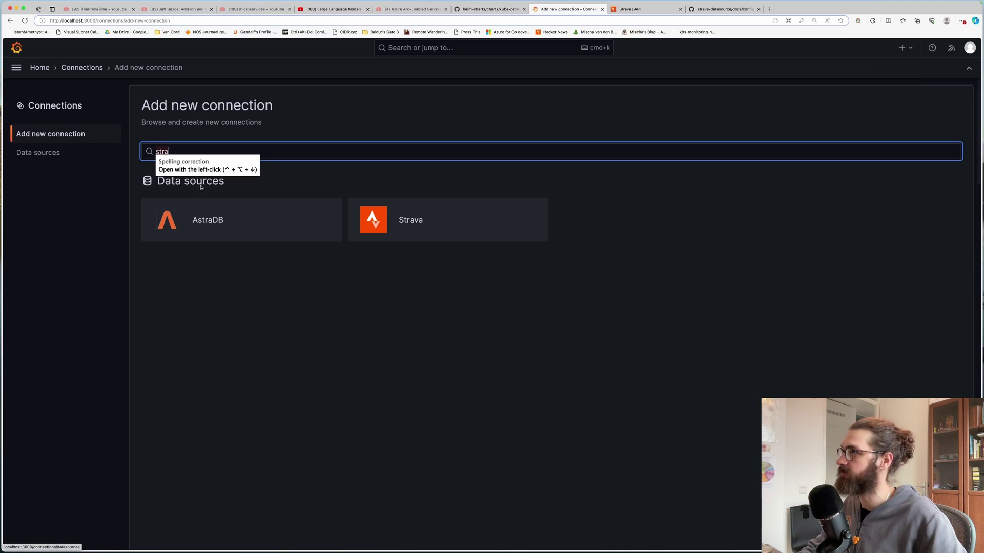
left_click(404, 222)
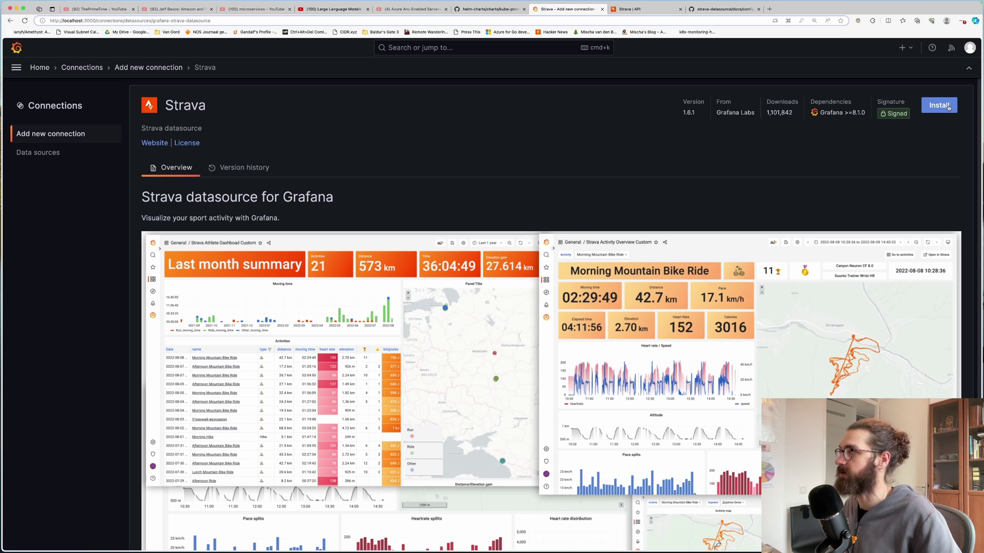
left_click(948, 108)
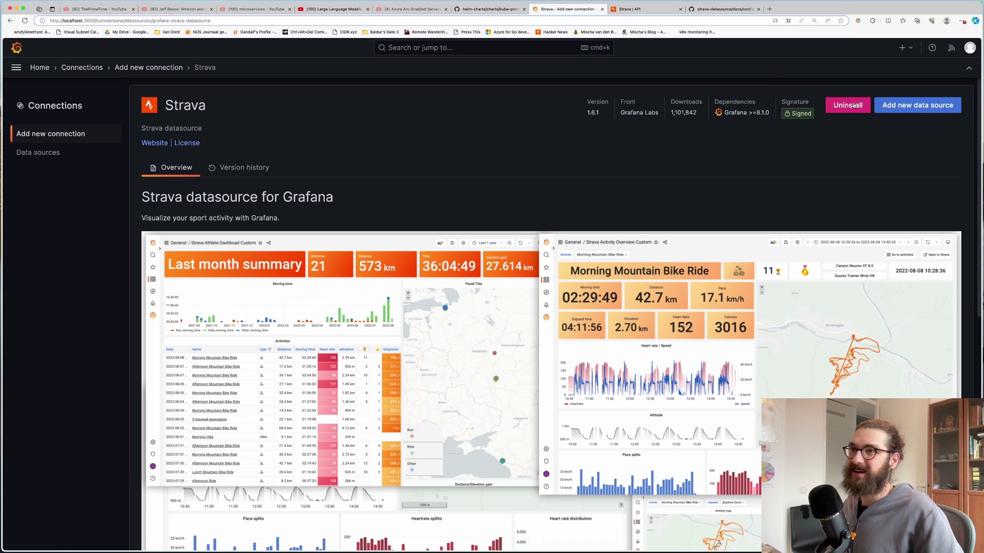
left_click(920, 106)
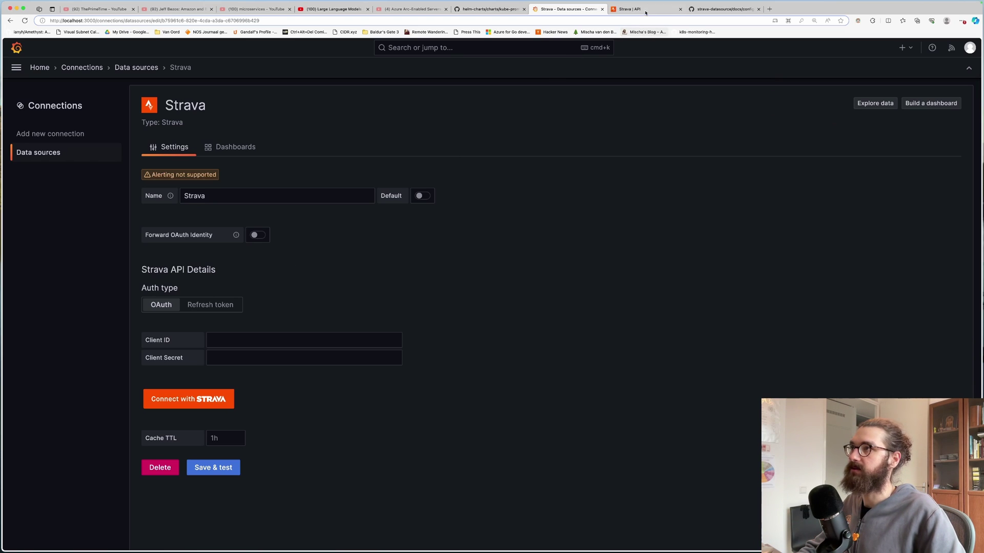
- Copy the Client ID from Strava's API page into the data source's Client ID field
left_click(629, 9)
double_click(446, 140)
left_click(445, 148)
double_click(447, 141)
key("super+c")
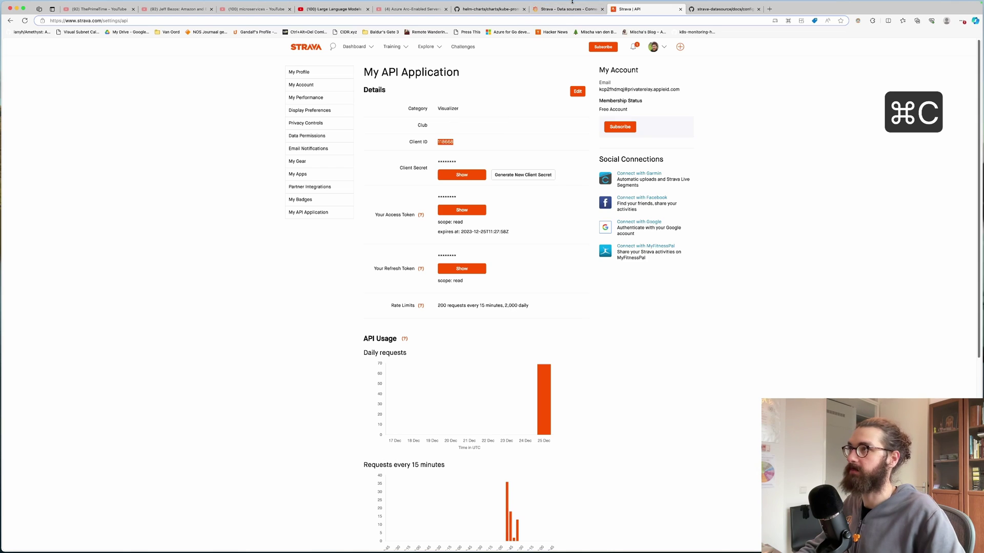
left_click(567, 9)
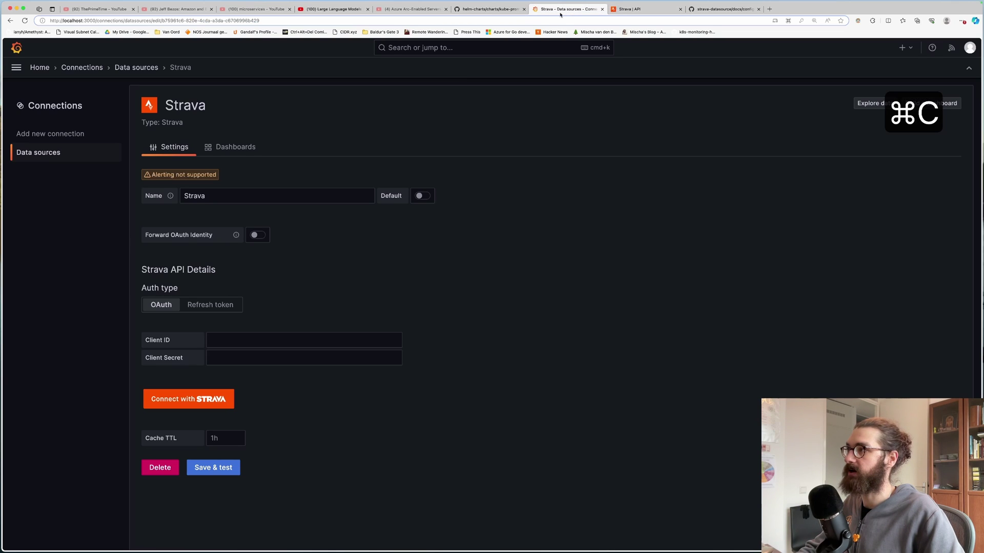
left_click(254, 341)
key("super+v")
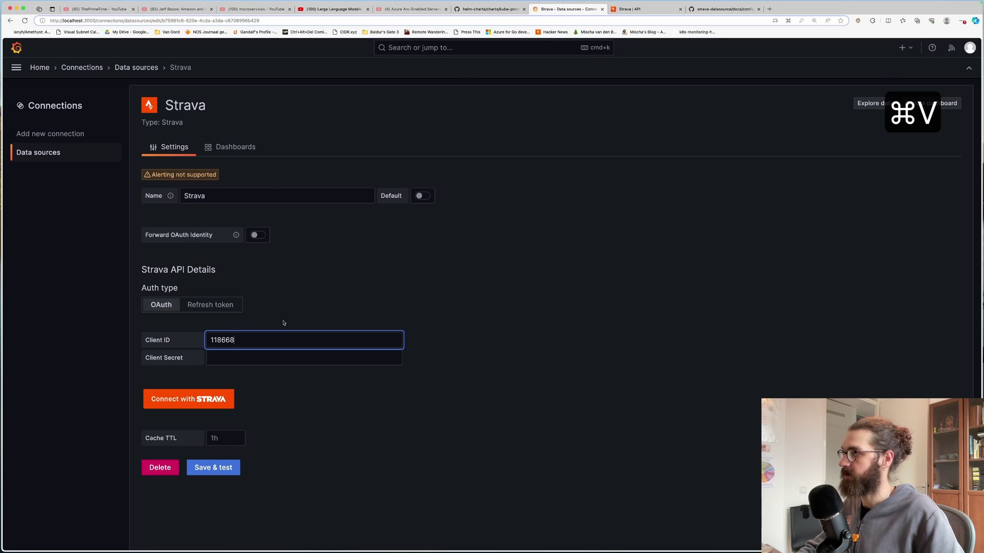
- Reveal and copy the Strava client secret, then paste it into the data source
left_click(633, 14)
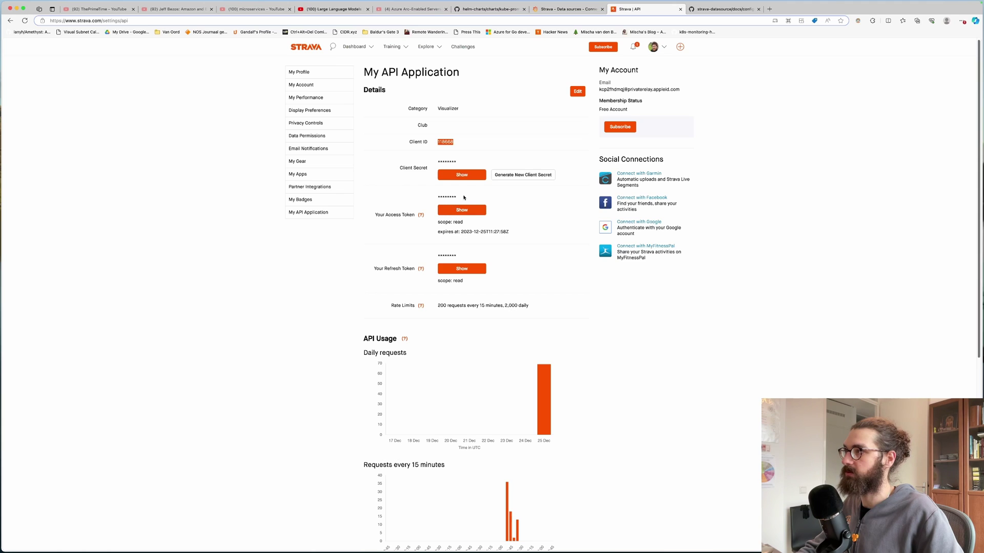
left_click(461, 175)
double_click(463, 162)
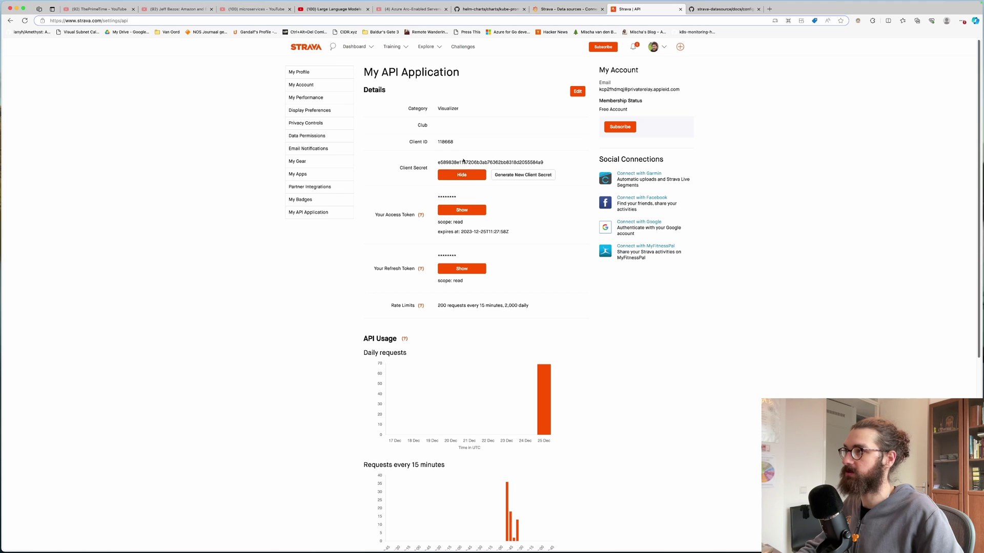
key("super+c")
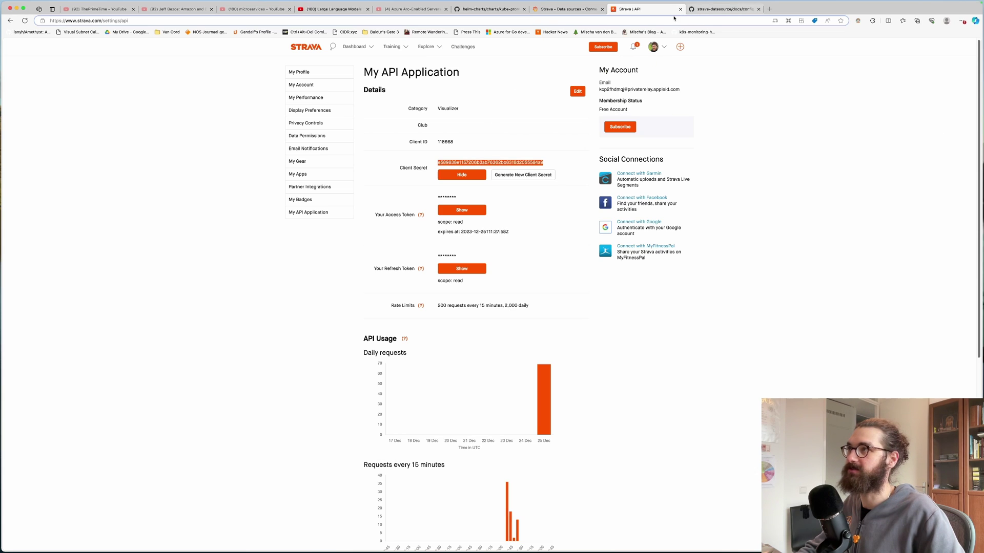
left_click(567, 9)
left_click(272, 358)
key("super+v")
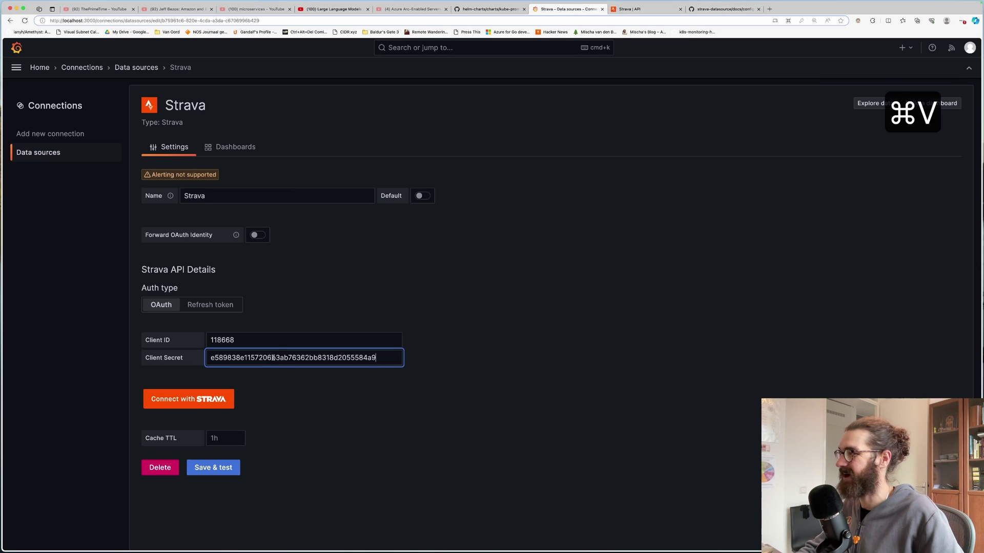
- Connect with Strava, authorize Grafana, and paste the client secret again
left_click(205, 405)
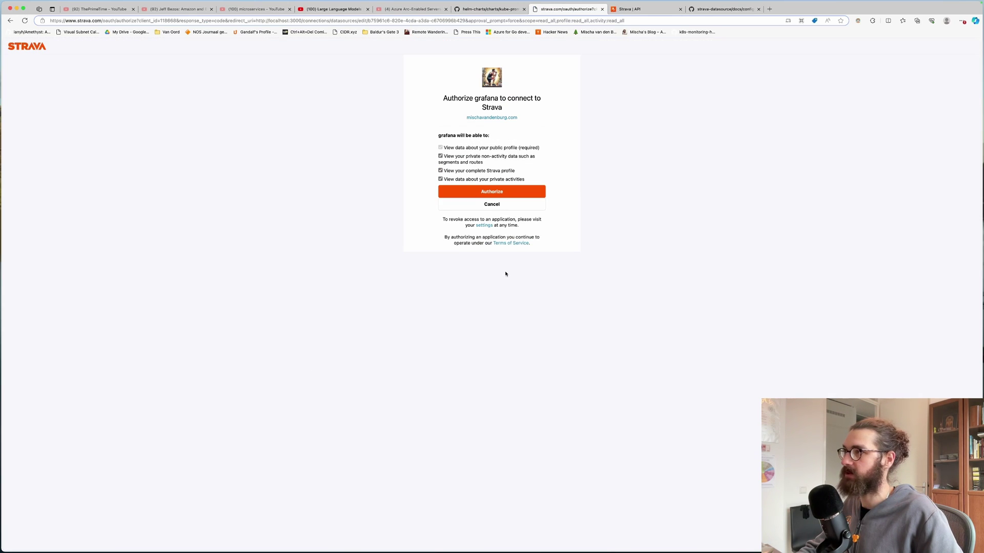
left_click(522, 194)
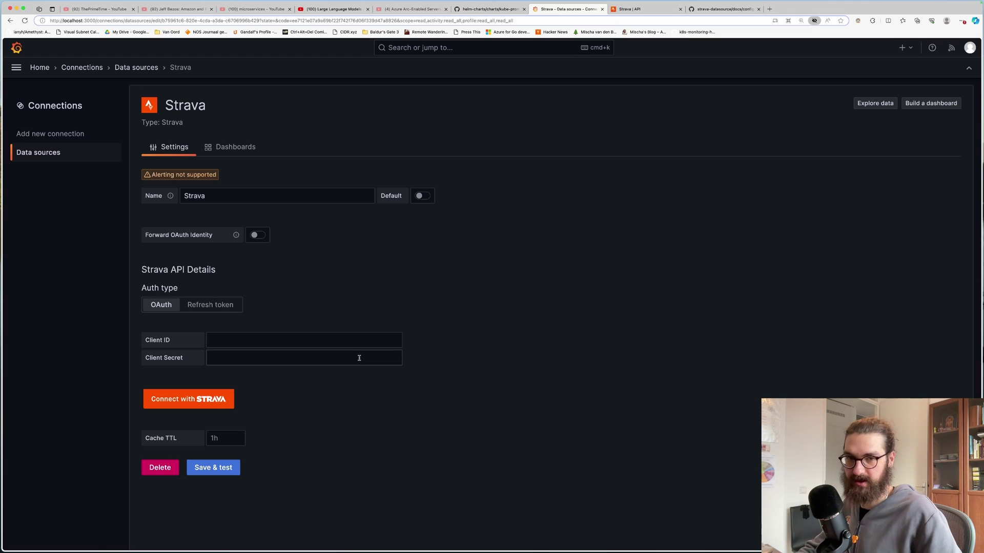
left_click(361, 356)
key("super+v")
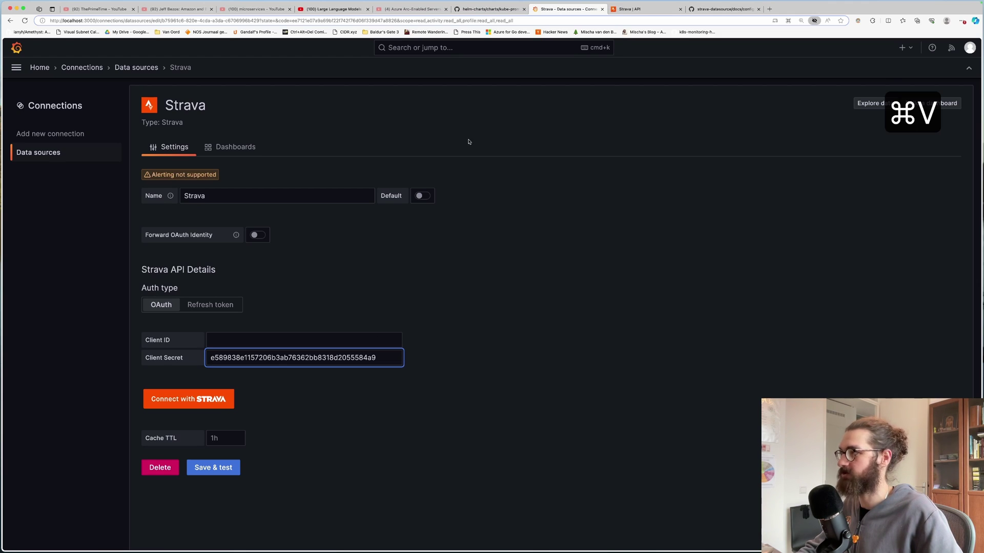
- Re-copy the Client ID into the emptied field, then Save & test the data source
left_click(630, 9)
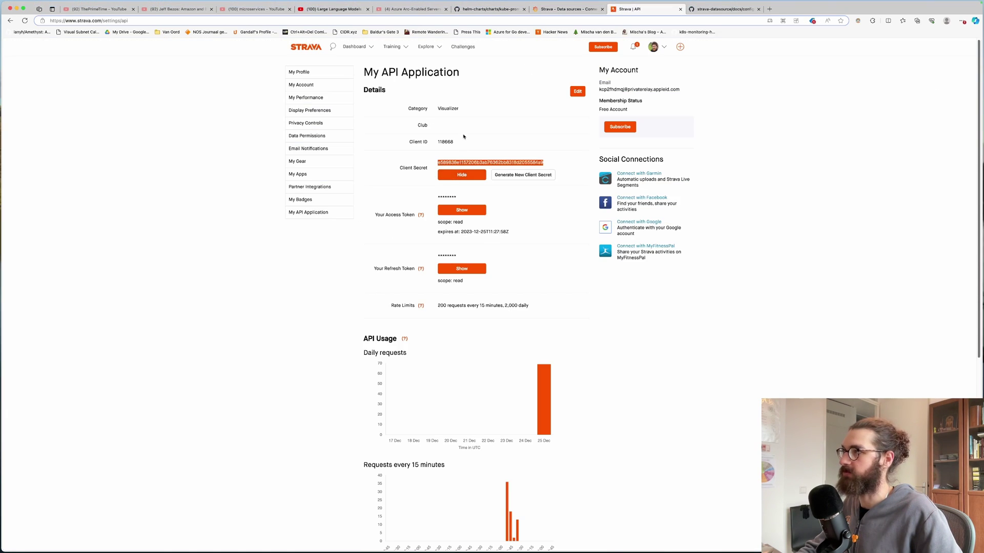
left_click(453, 140)
double_click(452, 141)
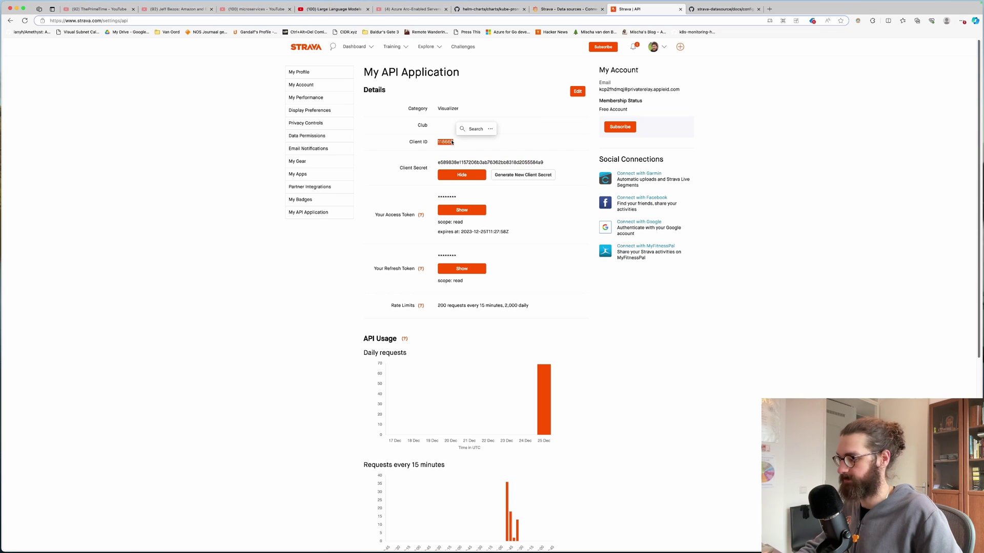
key("super+c")
left_click(561, 10)
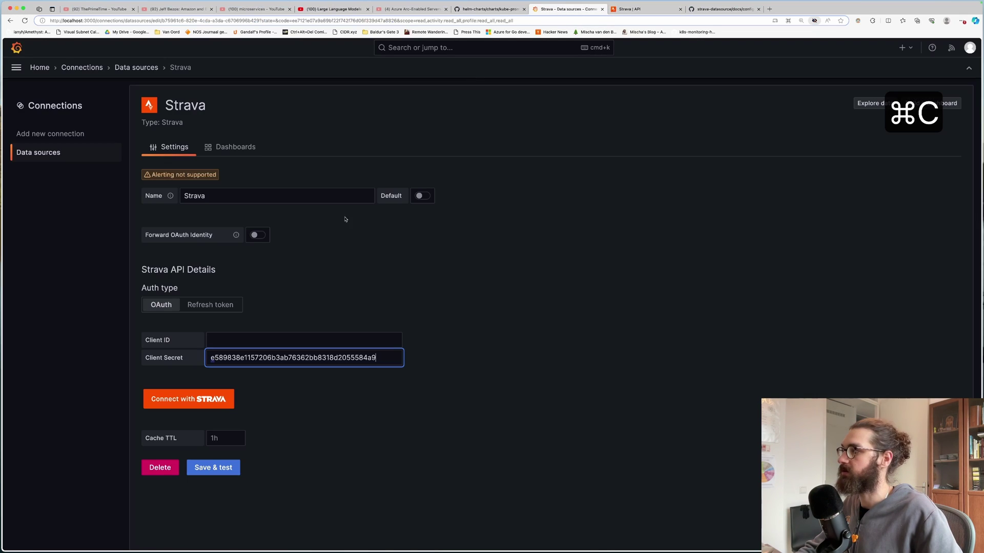
left_click(248, 338)
key("super+v")
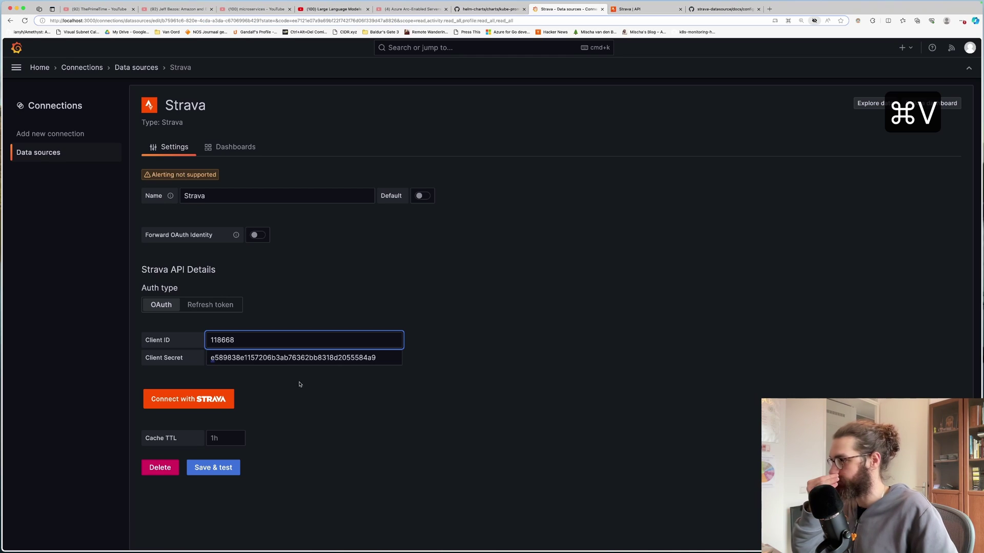
left_click(229, 468)
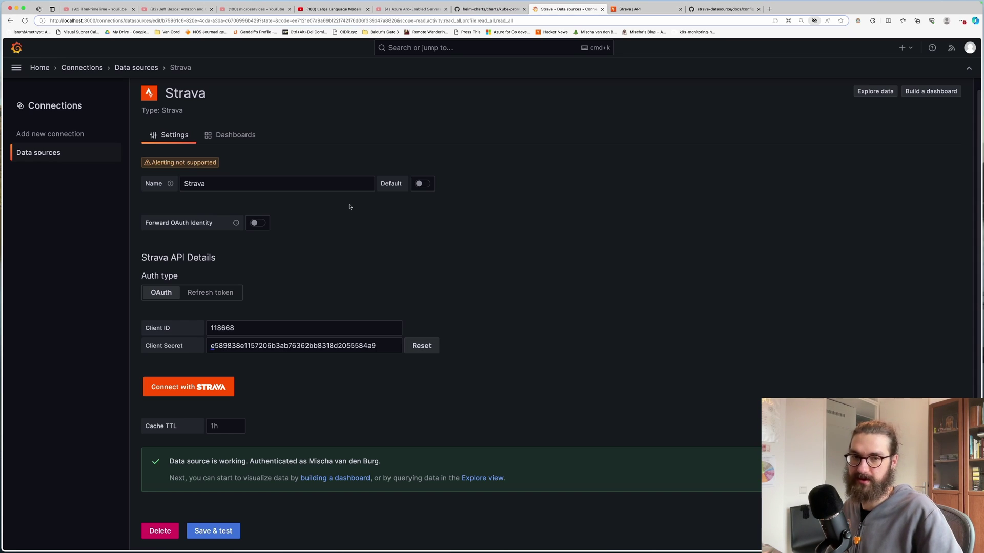
- Import Strava Athlete, Datasource, Activity Analysis, Activity Overview and Segment Overview dashboards
left_click(235, 136)
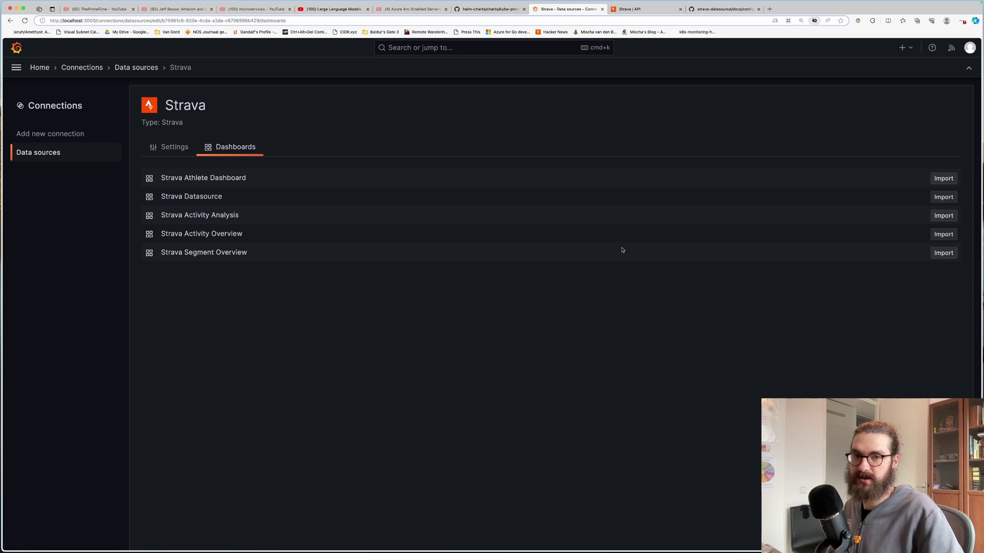
left_click(947, 178)
left_click(943, 198)
left_click(941, 216)
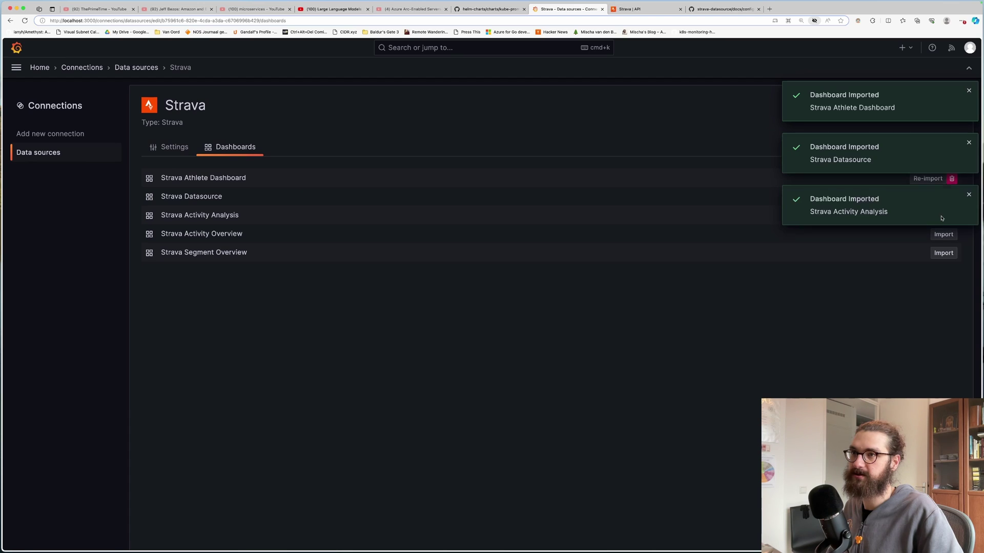
left_click(942, 236)
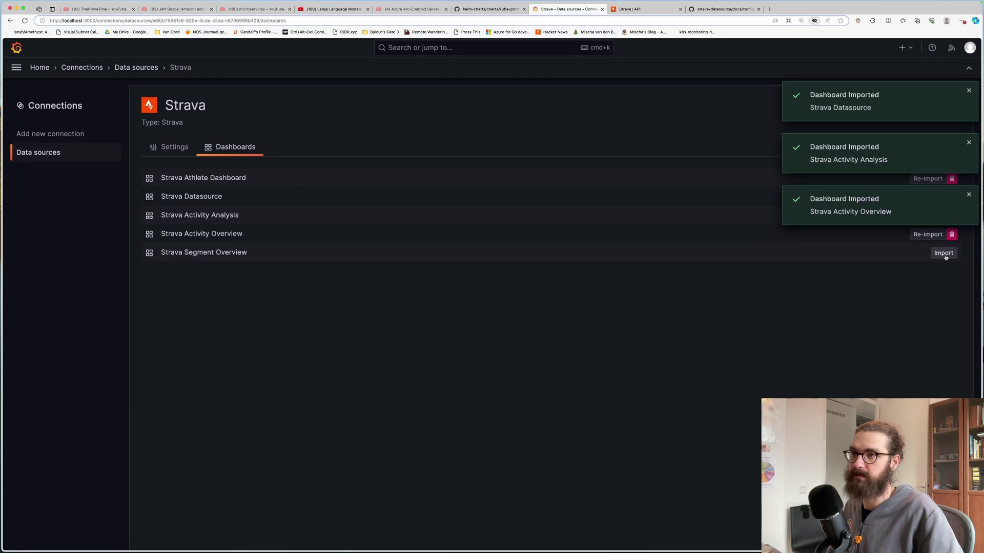
left_click(944, 254)
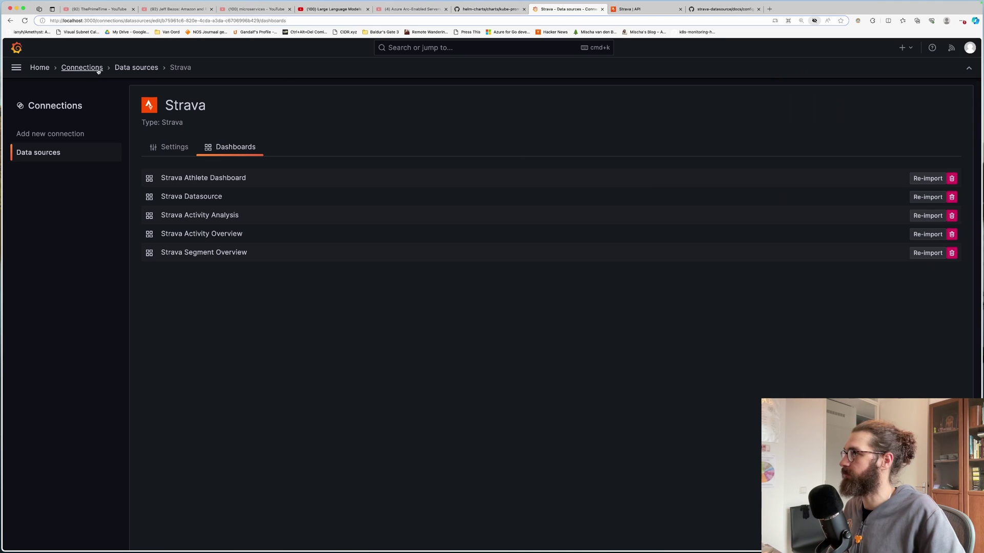
- Open the Strava Athlete Dashboard and scroll through last month's 26 activities and 113 km
left_click(38, 69)
left_click(16, 67)
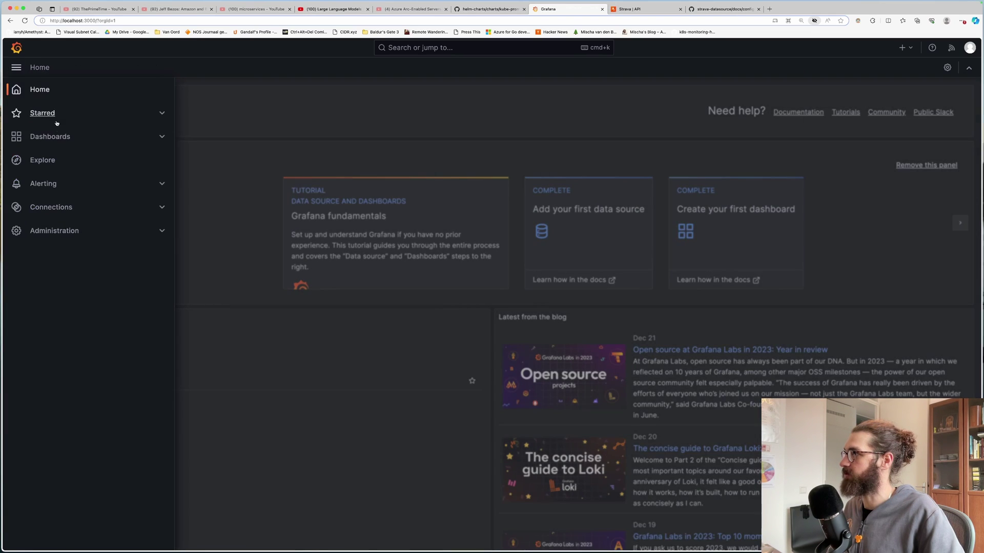
left_click(46, 139)
scroll(375, 218, "down", 5)
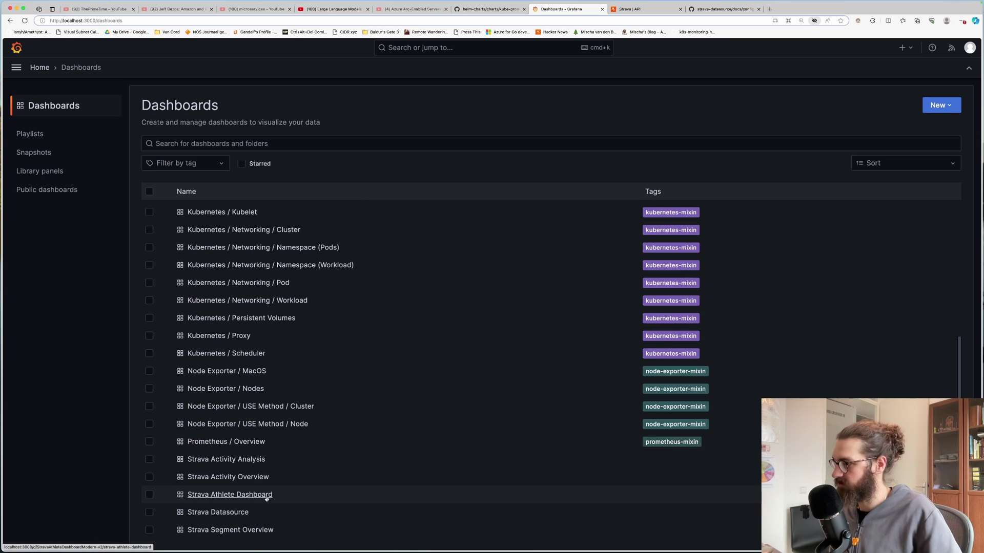
left_click(266, 497)
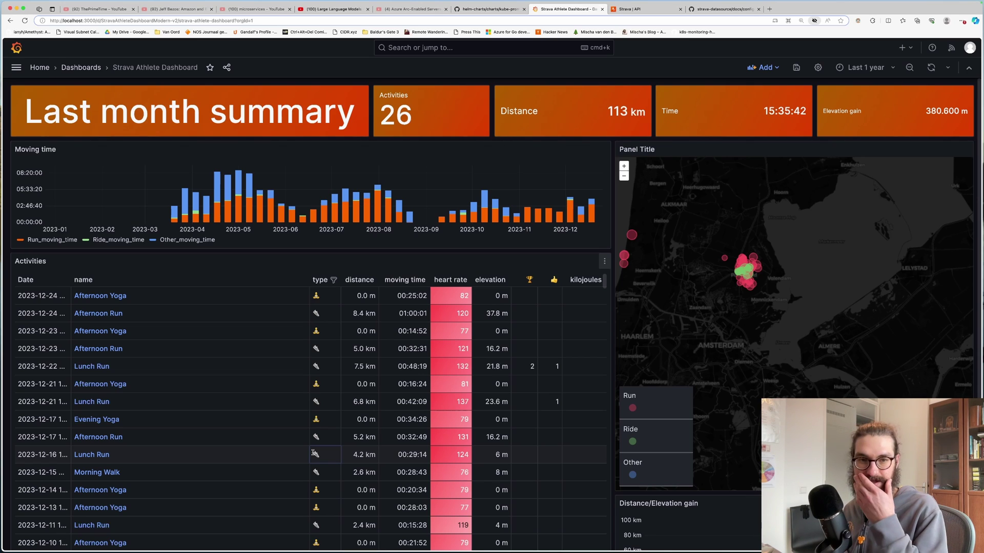
scroll(292, 410, "down", 5)
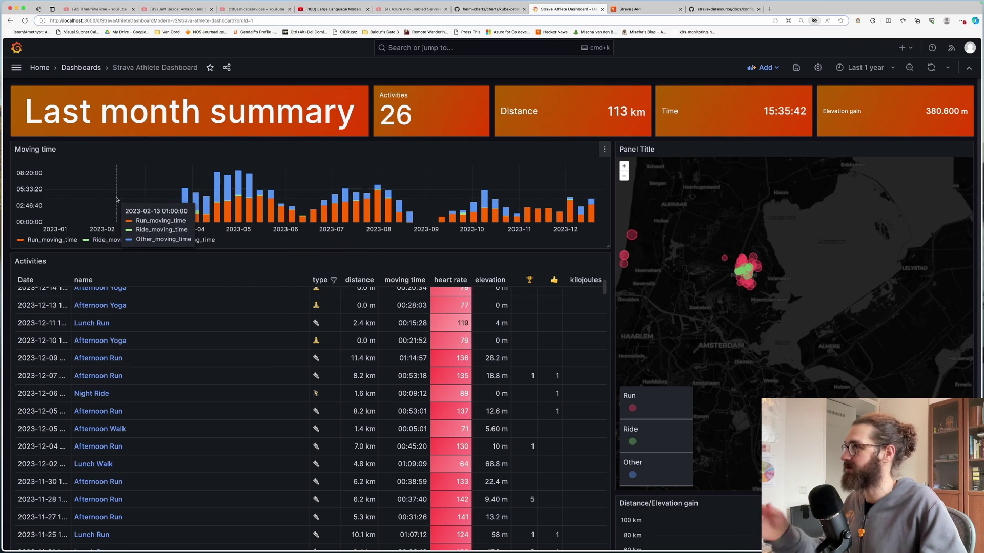
scroll(154, 205, "down", 3)
scroll(208, 216, "up", 5)
scroll(208, 216, "up", 3)
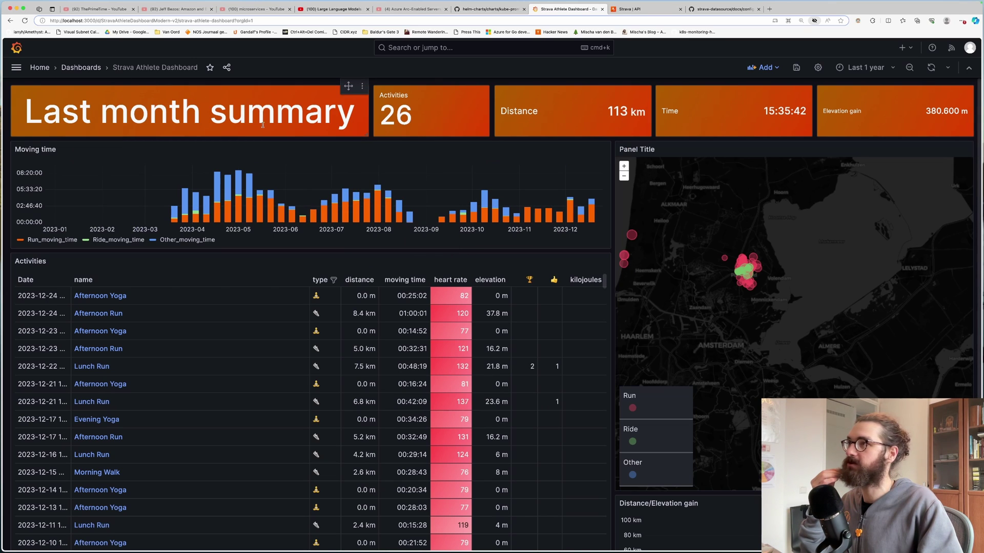
- Open the Strava Activity Analysis dashboard and select an Afternoon Run activity
left_click(81, 67)
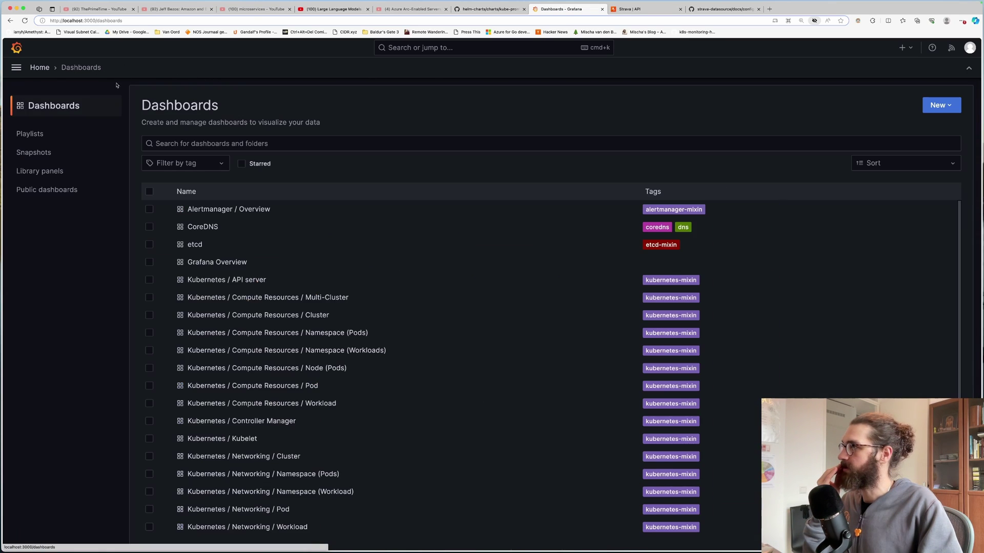
scroll(319, 235, "down", 5)
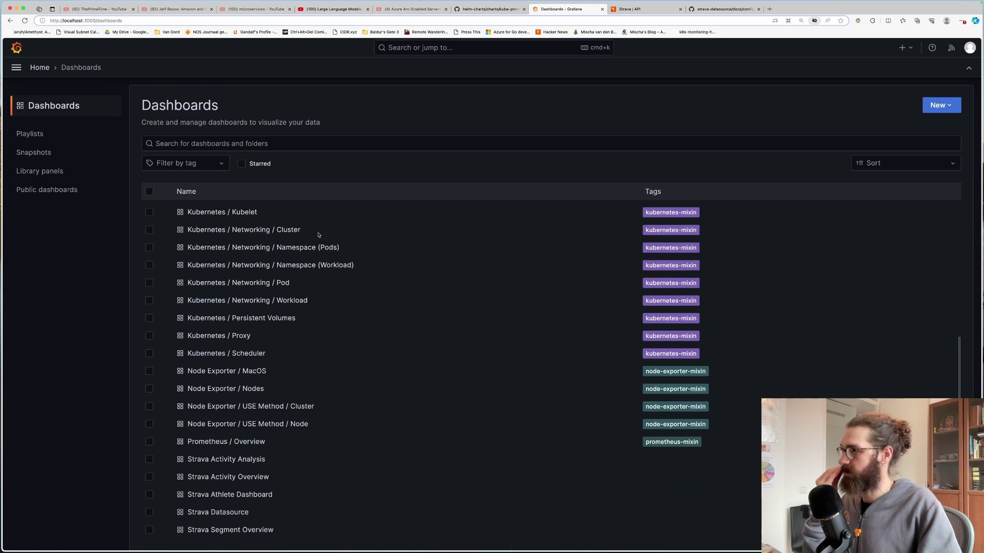
left_click(257, 463)
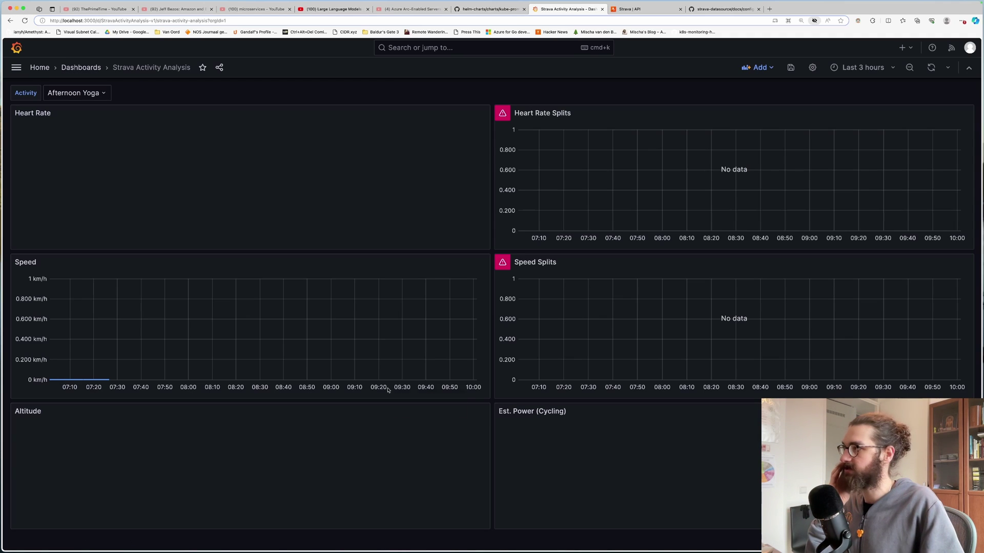
left_click(84, 93)
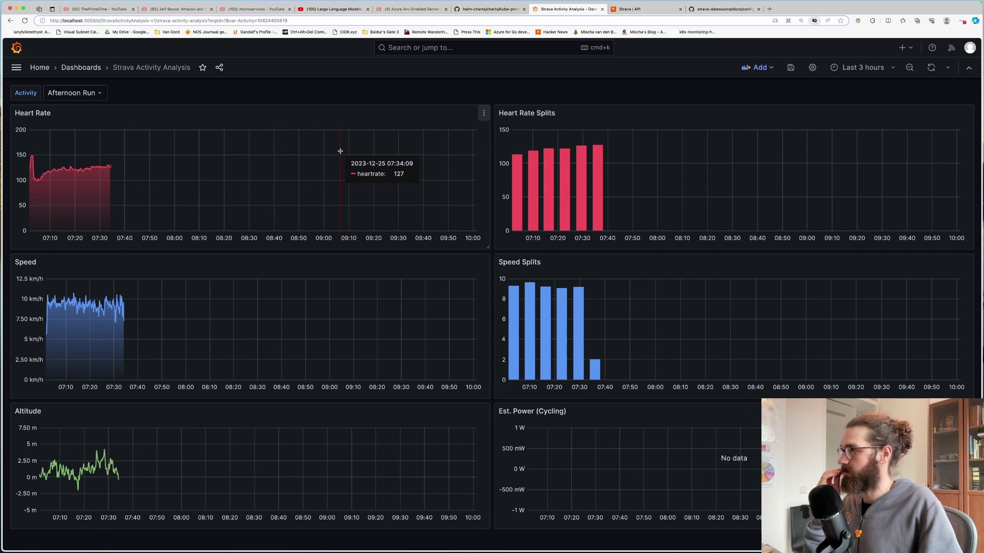
- Set the time range to Last 12 hours, then Last 5 minutes, and return to Dashboards
left_click(862, 67)
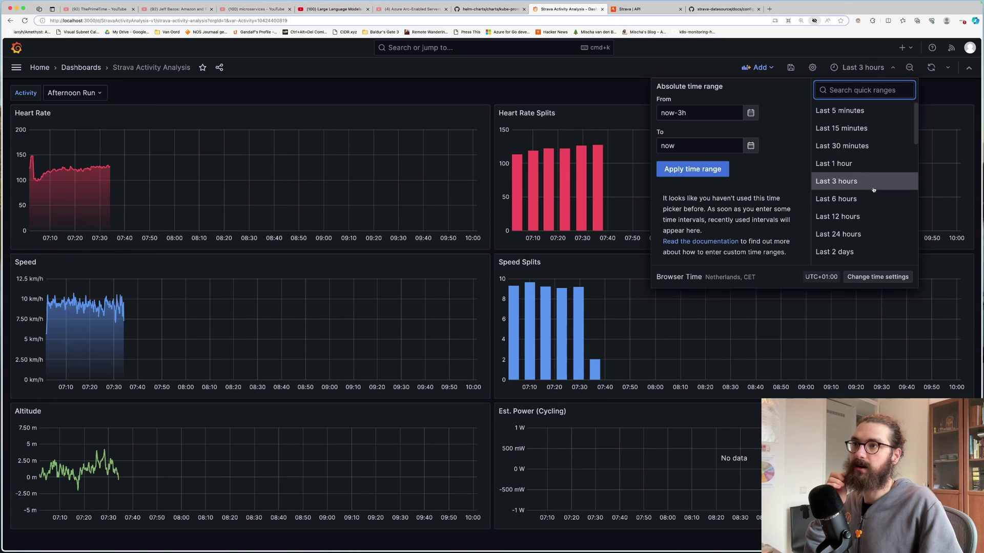
left_click(863, 216)
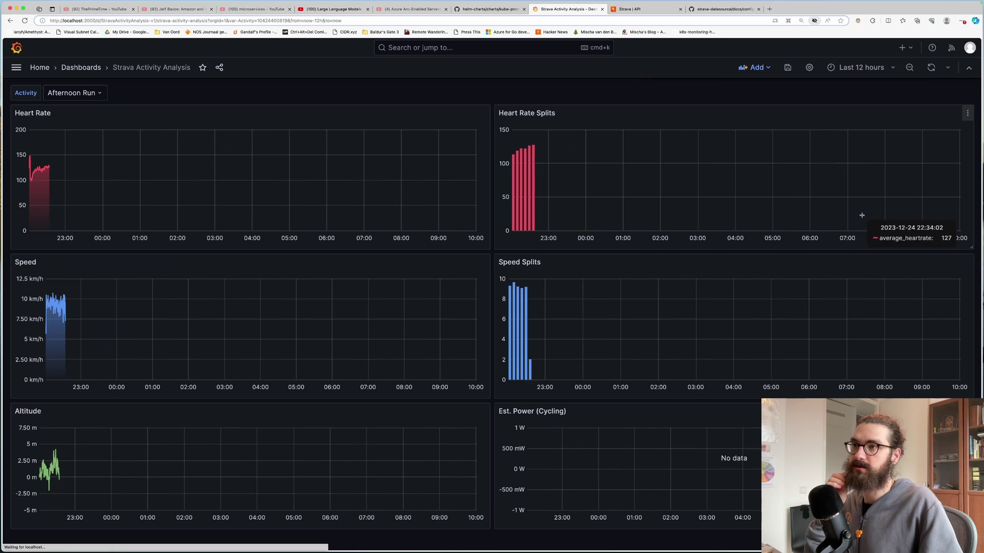
left_click(861, 67)
left_click(860, 111)
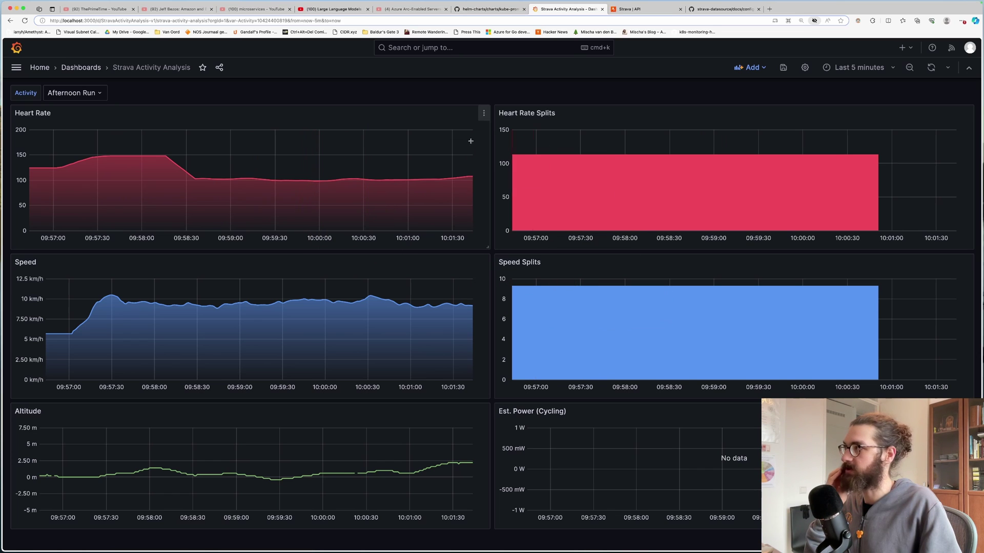
left_click(82, 69)
scroll(287, 215, "down", 5)
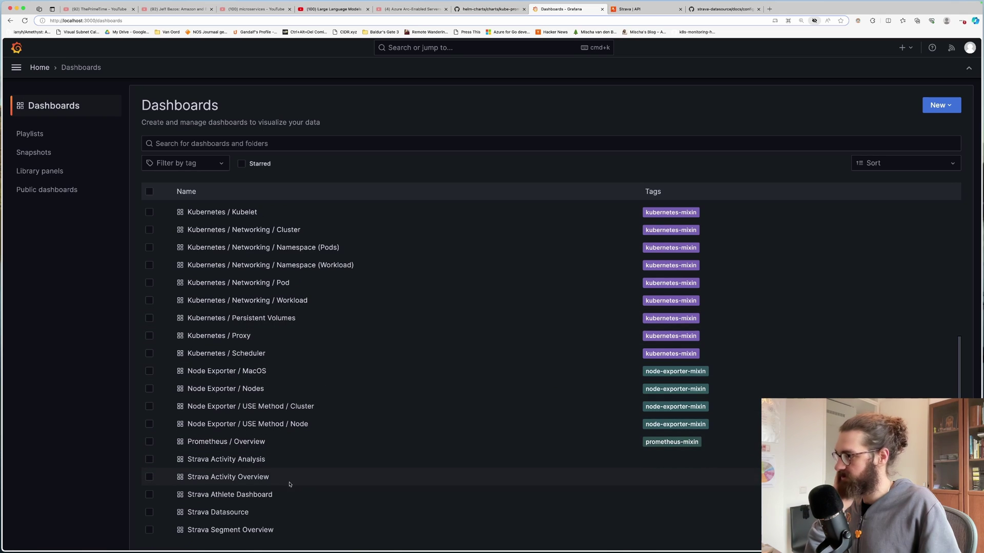
- Show the Lunch Run (7.53 km, heart rate 132, 536 calories) on the Strava Activity Overview dashboard and scroll its panels
left_click(264, 479)
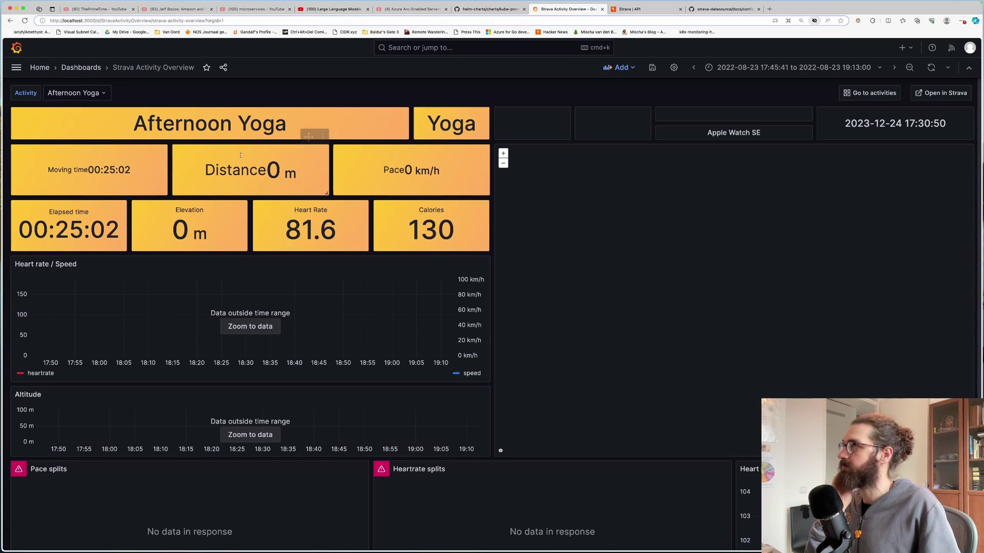
left_click(65, 94)
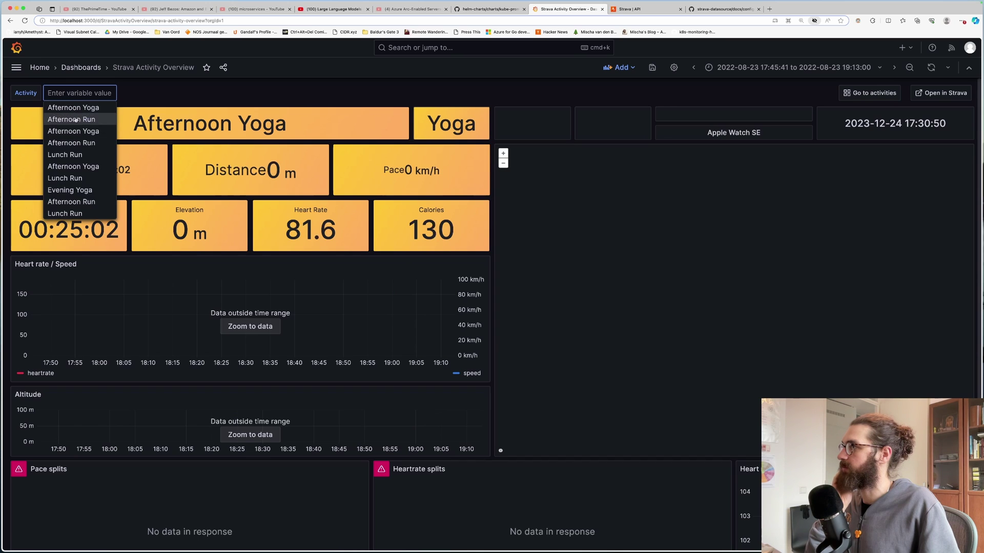
left_click(66, 155)
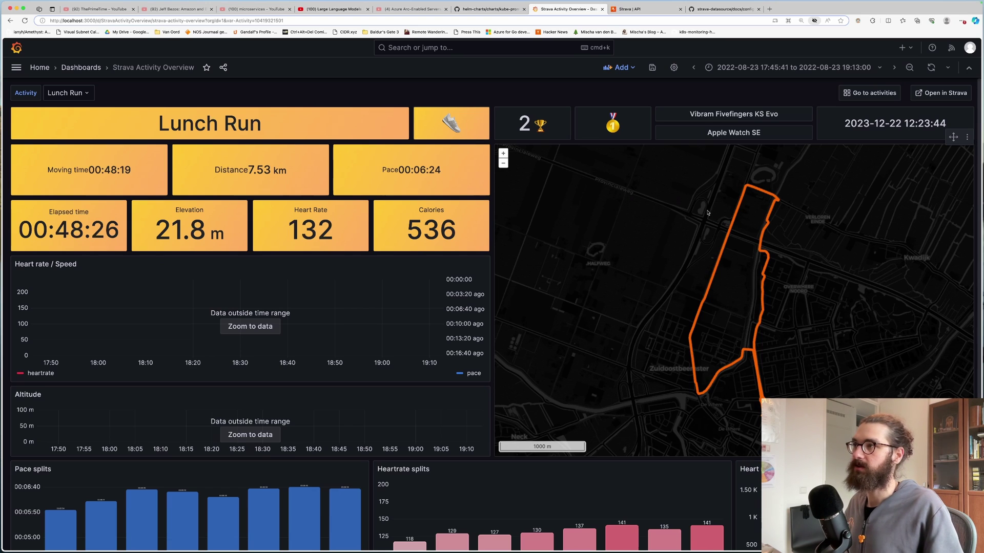
scroll(681, 199, "down", 5)
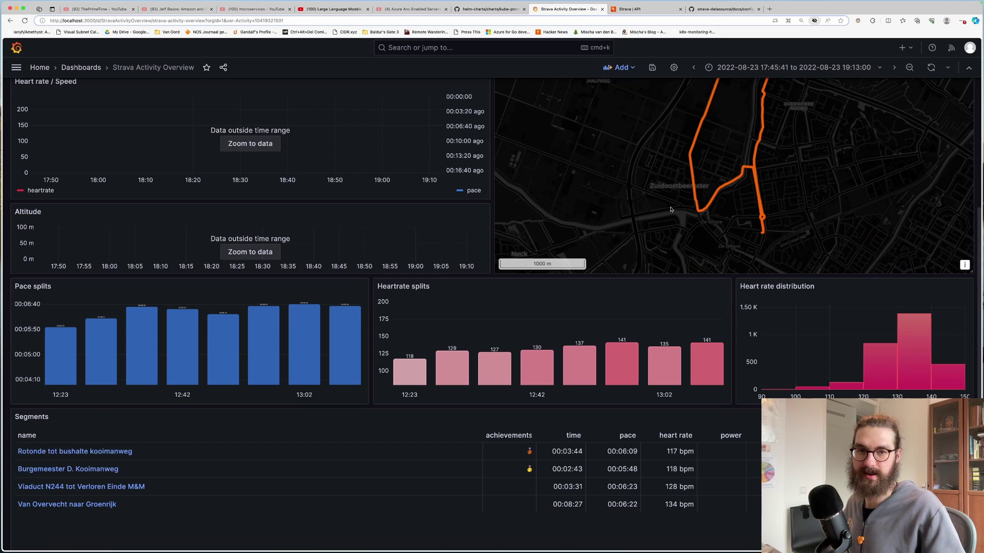
scroll(670, 209, "down", 1)
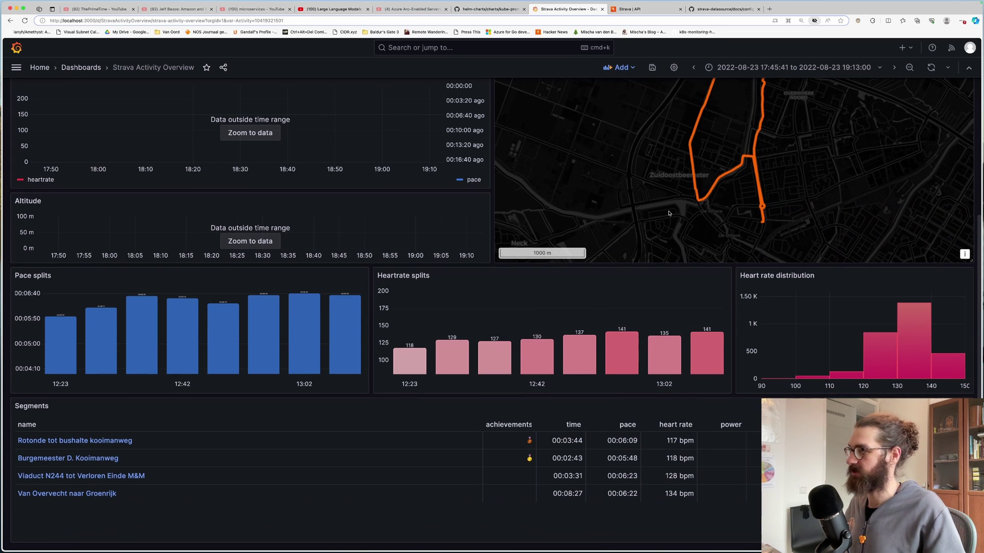
scroll(431, 197, "up", 10)
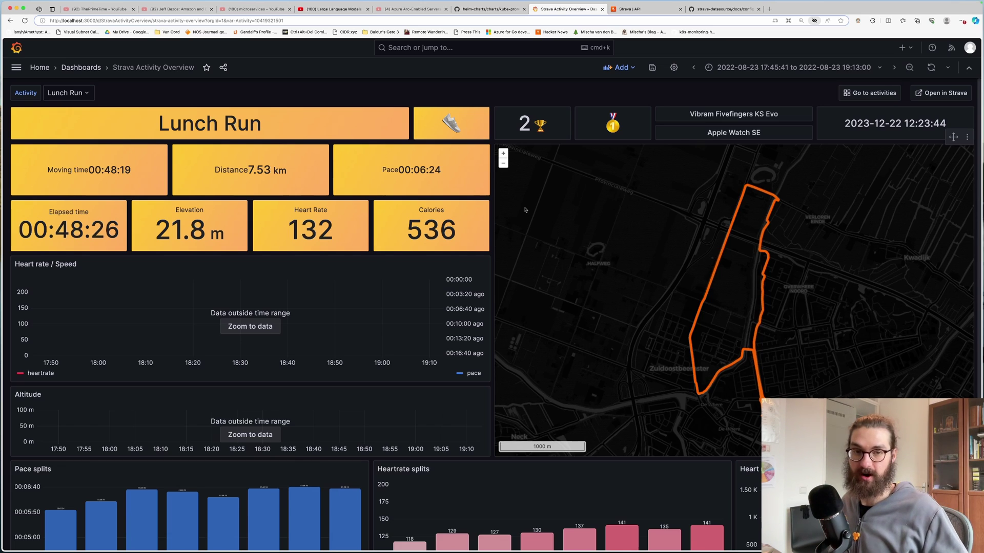
- Open Explore with the Strava data source instead of Prometheus
left_click(17, 67)
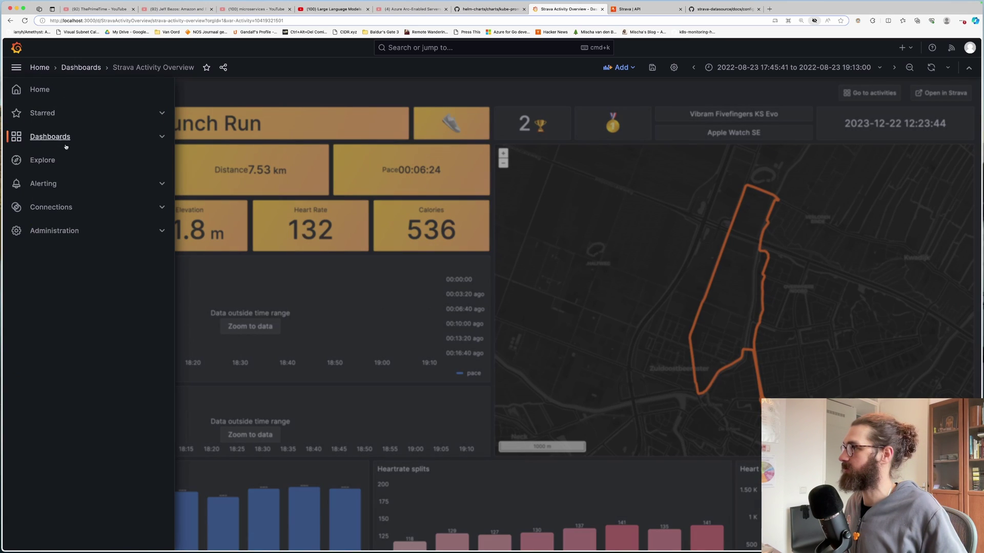
left_click(58, 161)
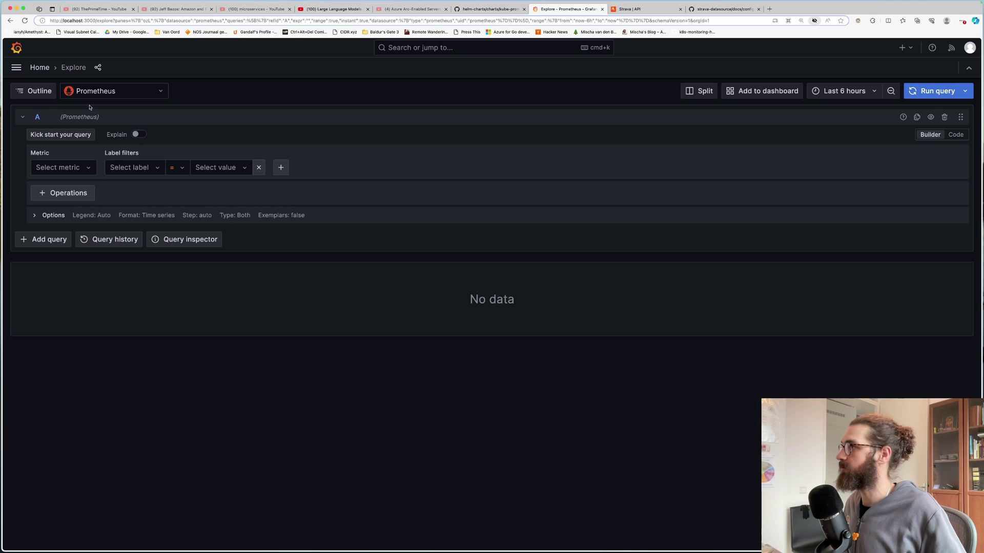
left_click(76, 90)
left_click(119, 143)
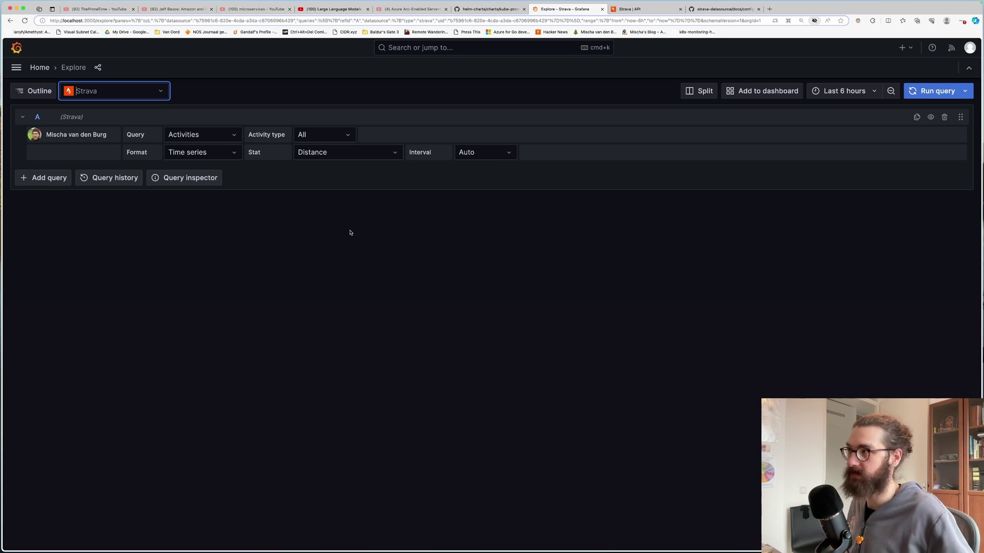
- Set the query to Activities, activity type Run, Time series format and Distance statistic
left_click(209, 136)
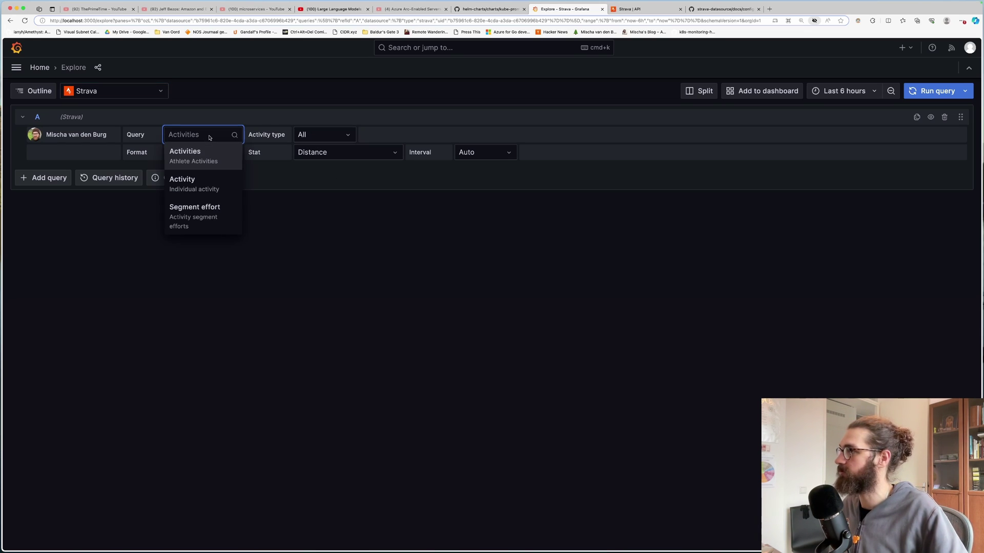
left_click(213, 157)
left_click(320, 139)
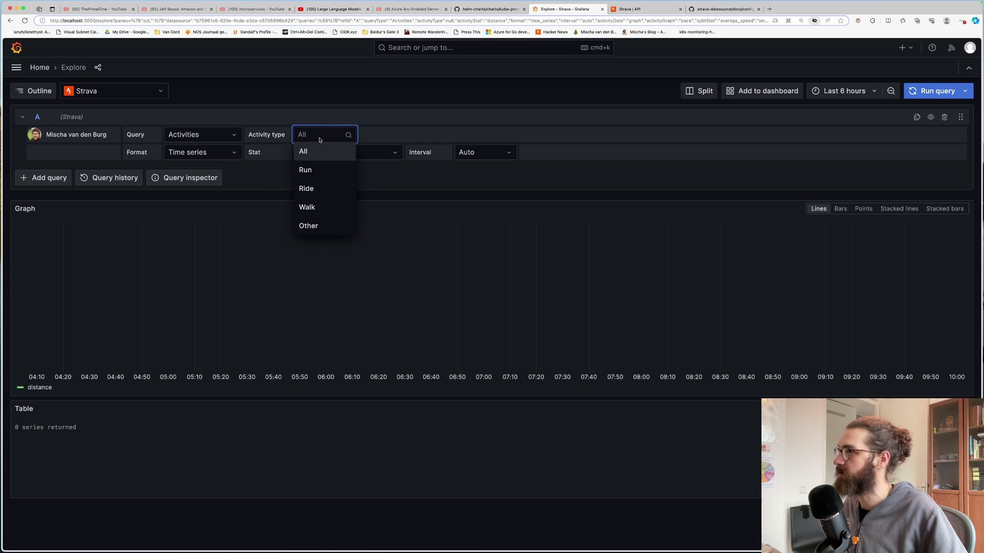
left_click(321, 170)
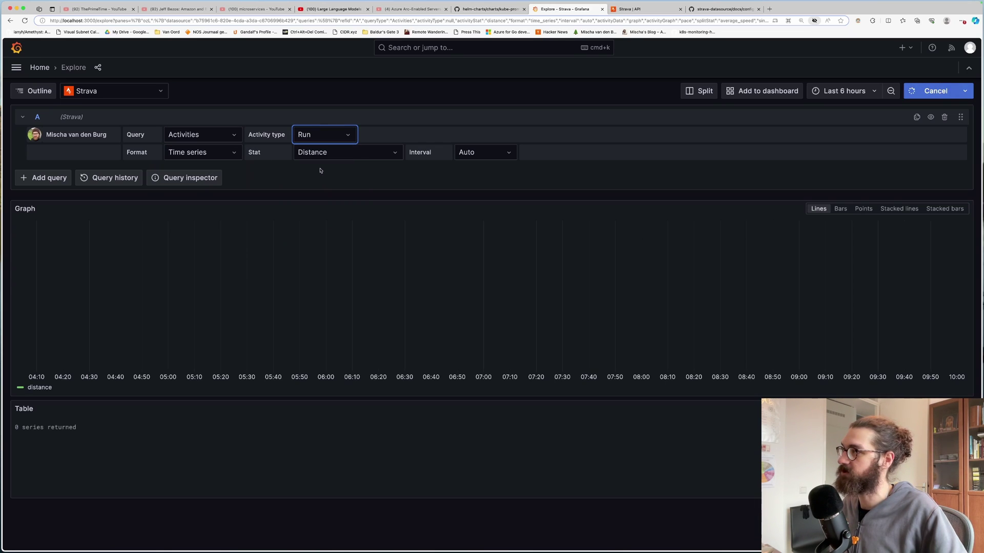
left_click(212, 156)
left_click(212, 156)
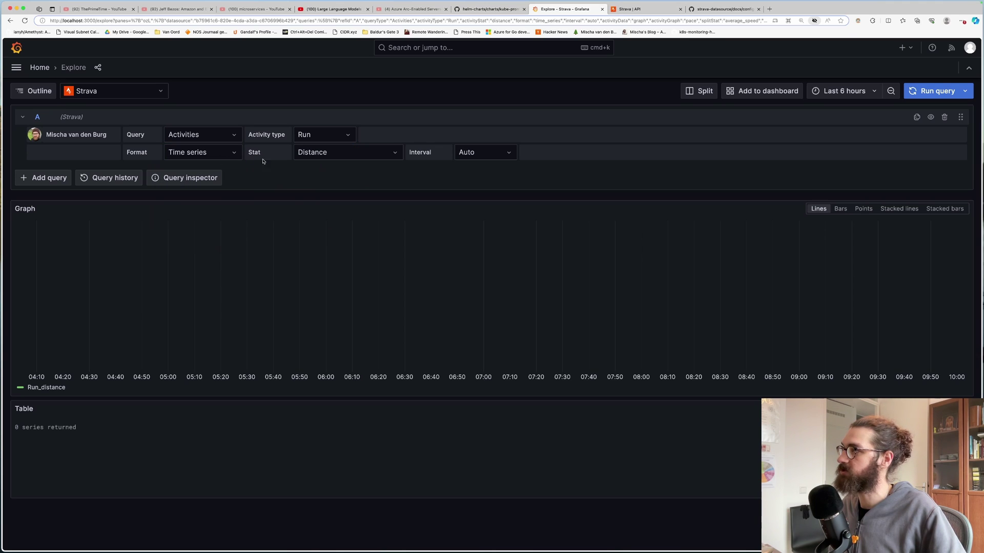
left_click(341, 158)
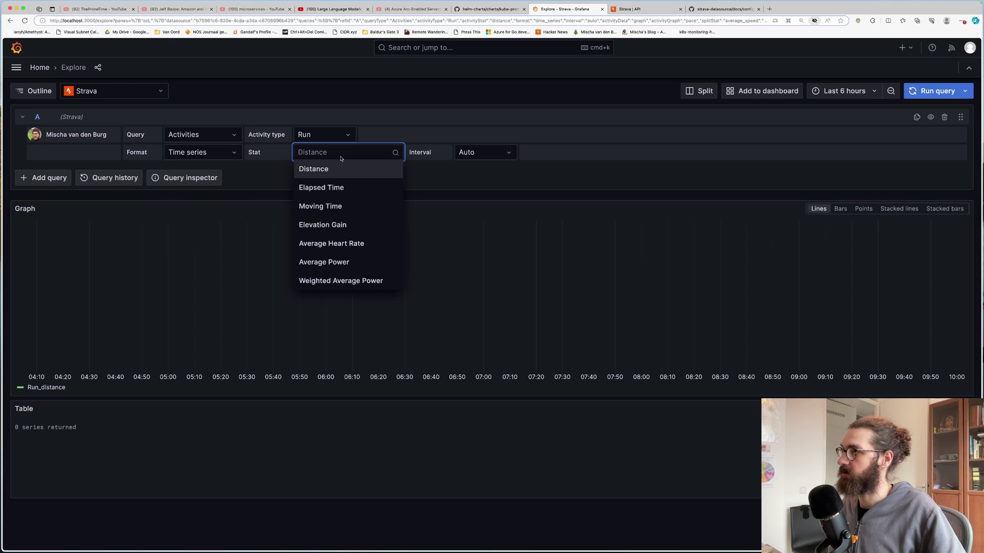
left_click(339, 171)
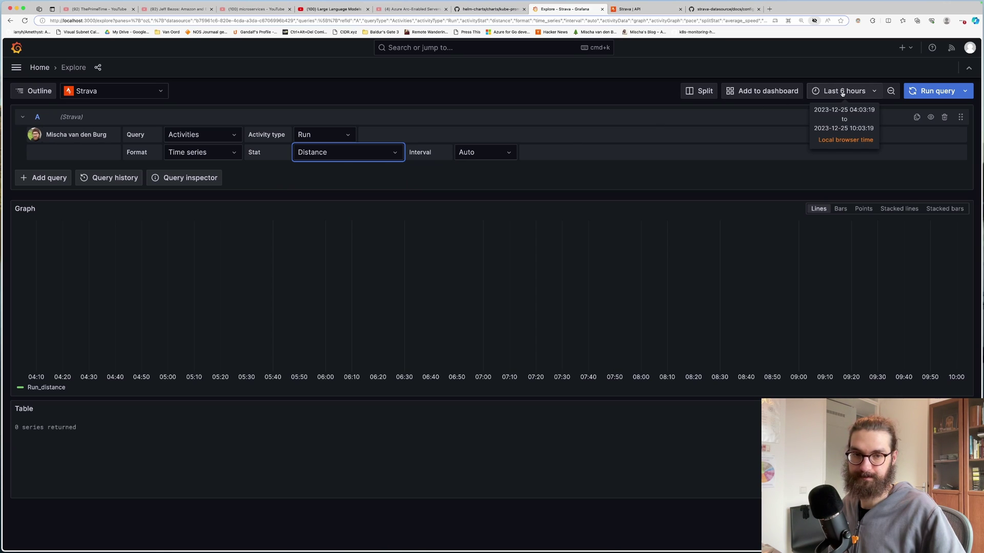
- Set the time range to Last 6 months and group run distance by Week
left_click(842, 91)
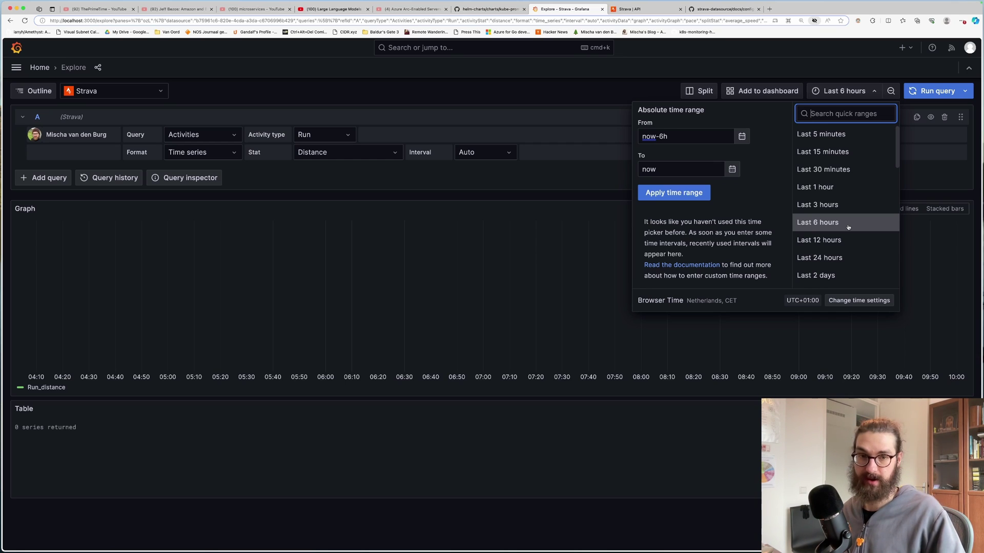
scroll(848, 227, "down", 5)
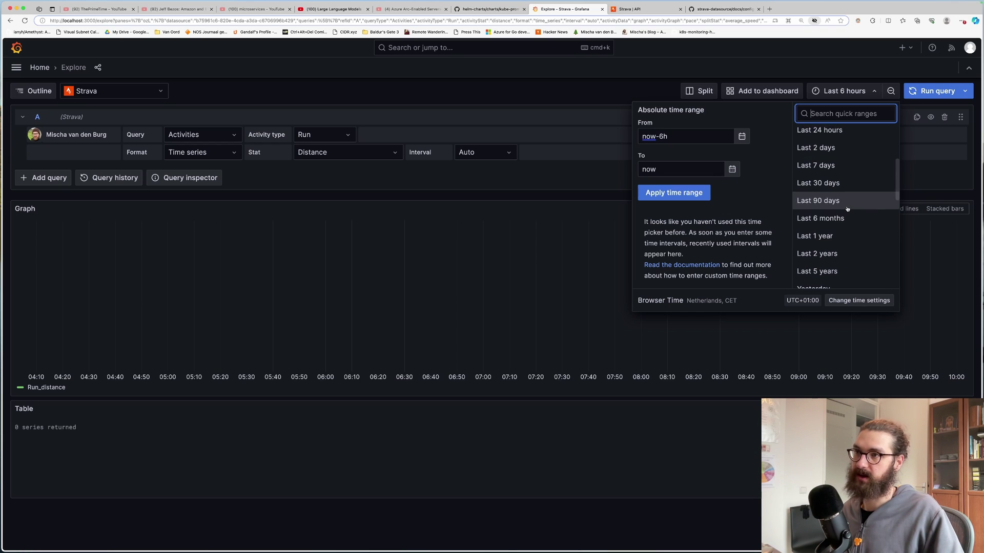
left_click(848, 218)
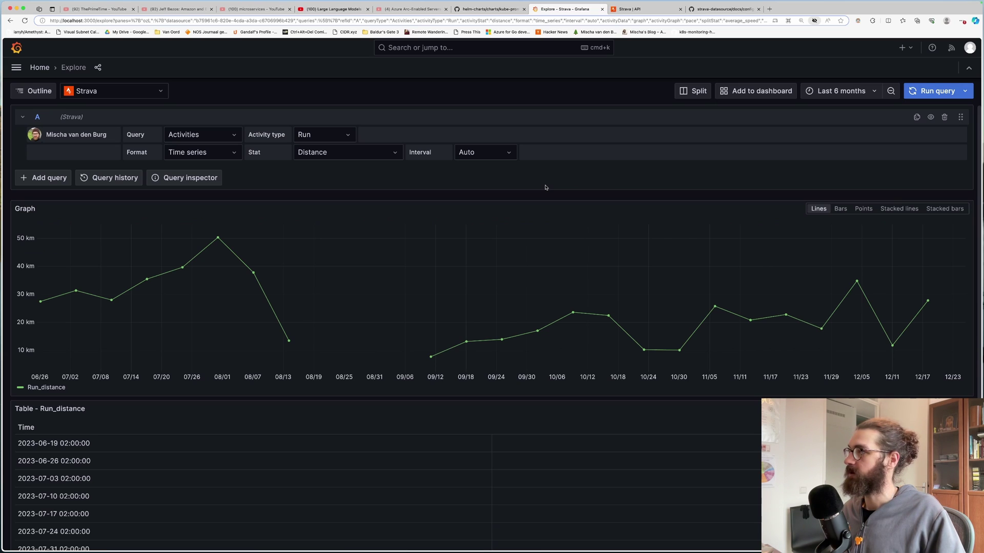
left_click(479, 153)
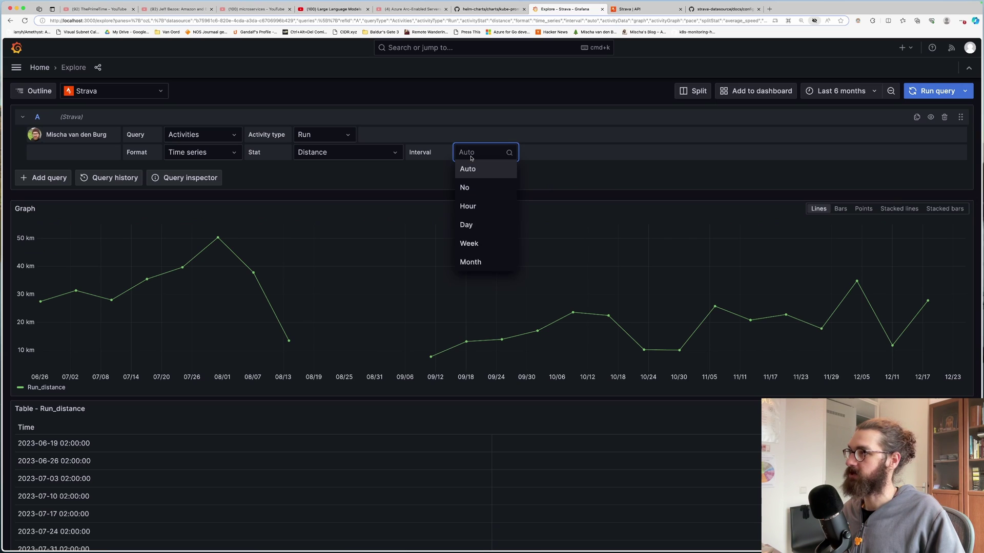
left_click(490, 244)
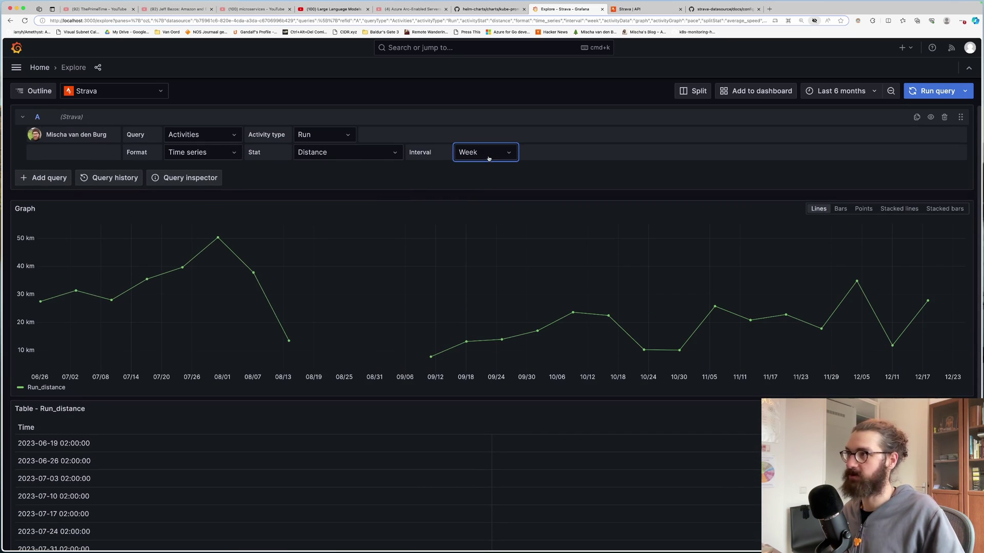
- Compare Day, Auto and Hour intervals, then settle back on Week
left_click(488, 158)
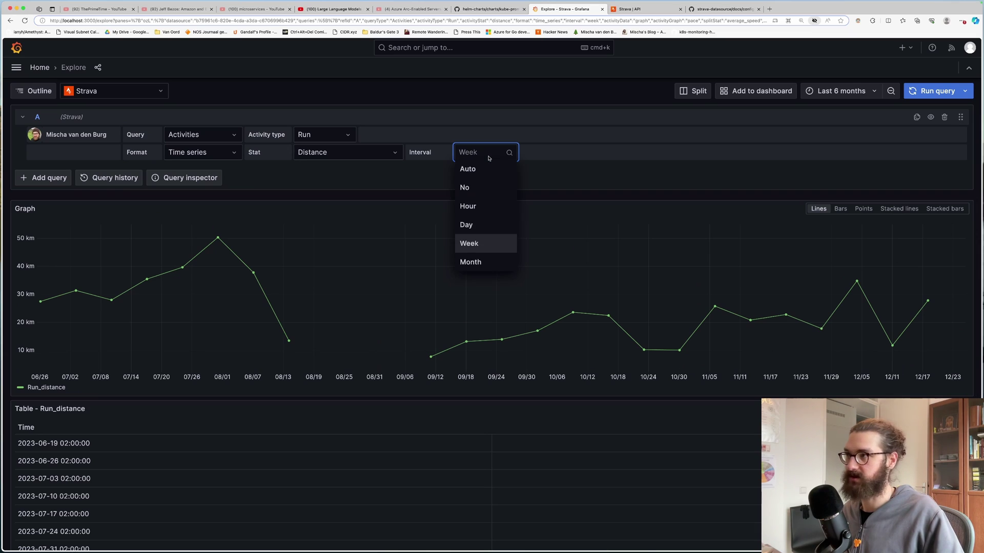
left_click(480, 225)
left_click(506, 159)
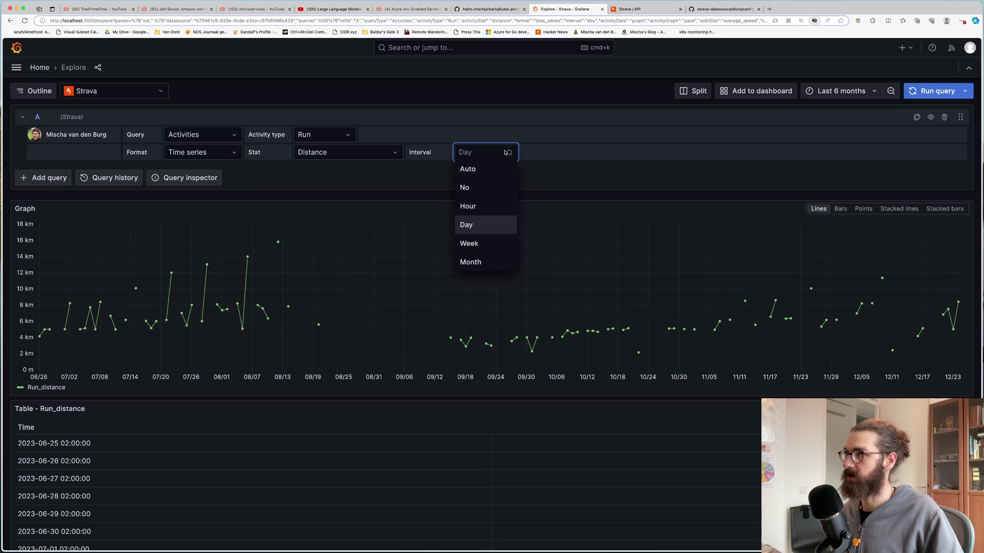
left_click(497, 168)
left_click(503, 158)
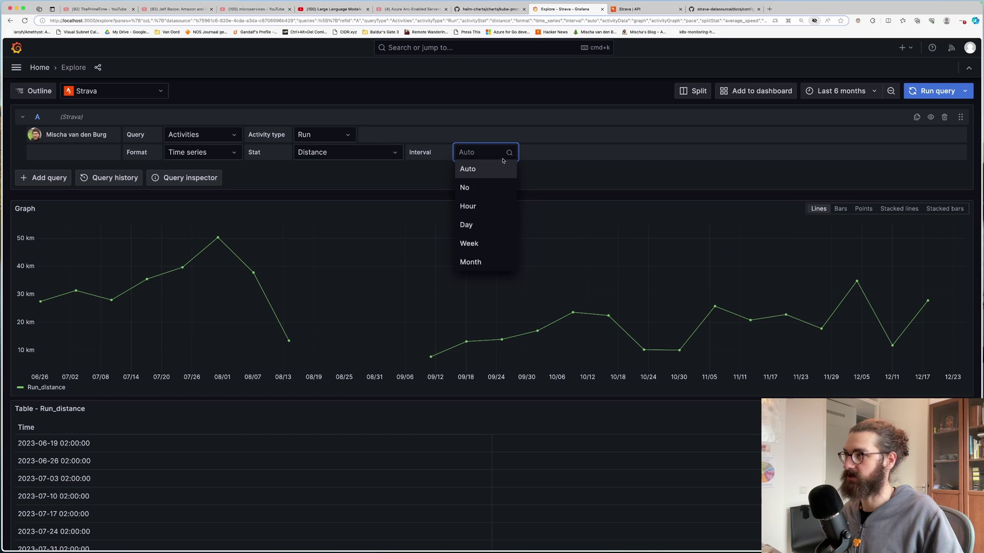
left_click(500, 204)
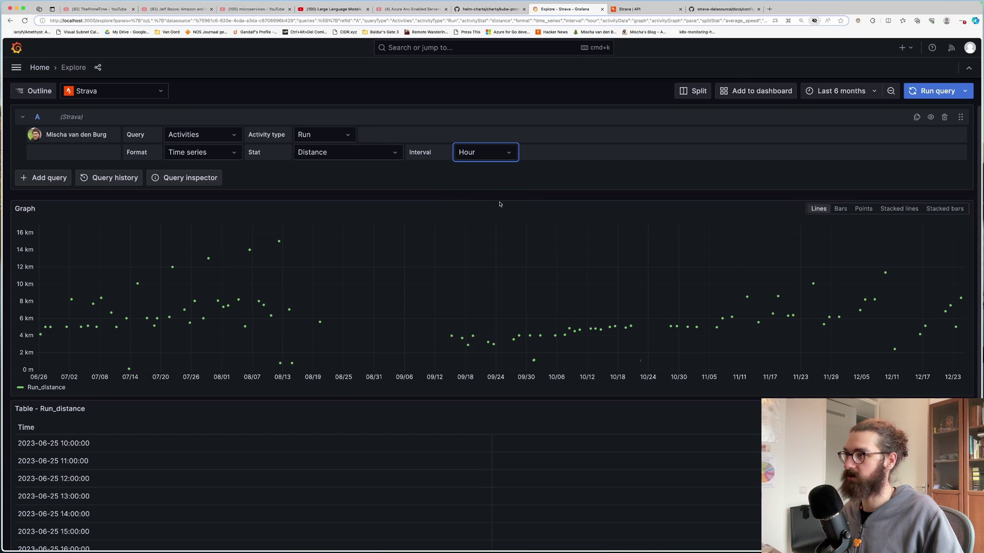
left_click(497, 154)
left_click(486, 241)
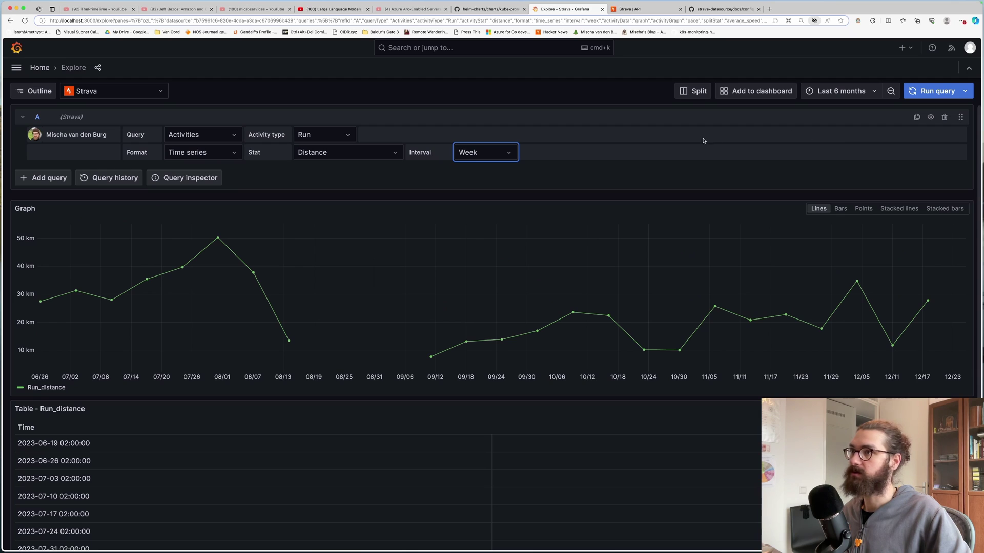
right_click(906, 95)
key("Escape")
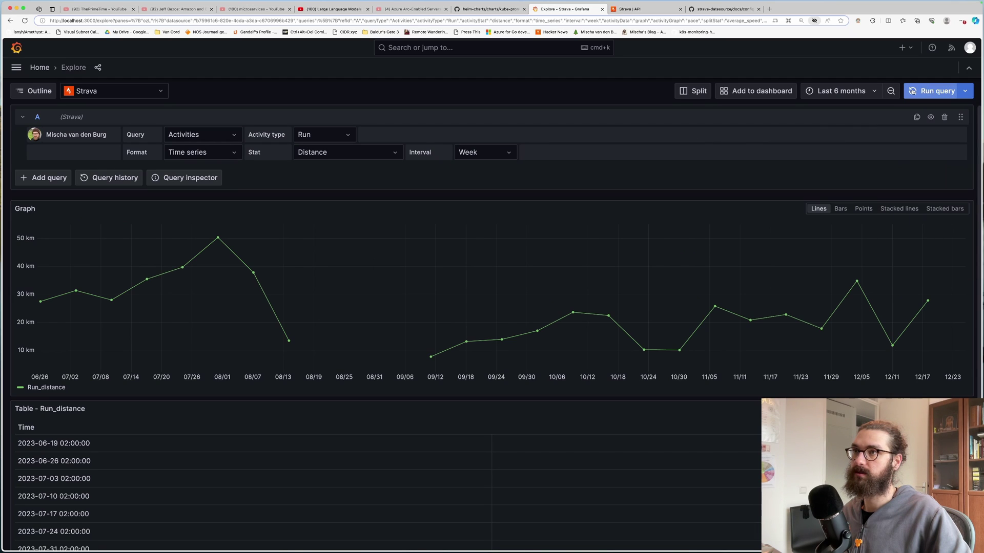
- Add the weekly graph to a new dashboard and retitle it 'Total distance per week'
left_click(736, 93)
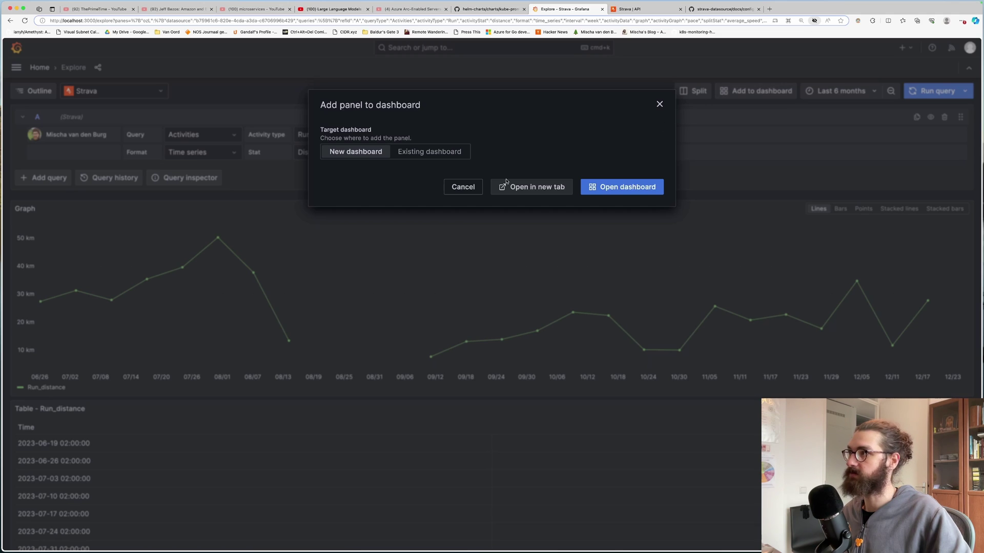
left_click(605, 191)
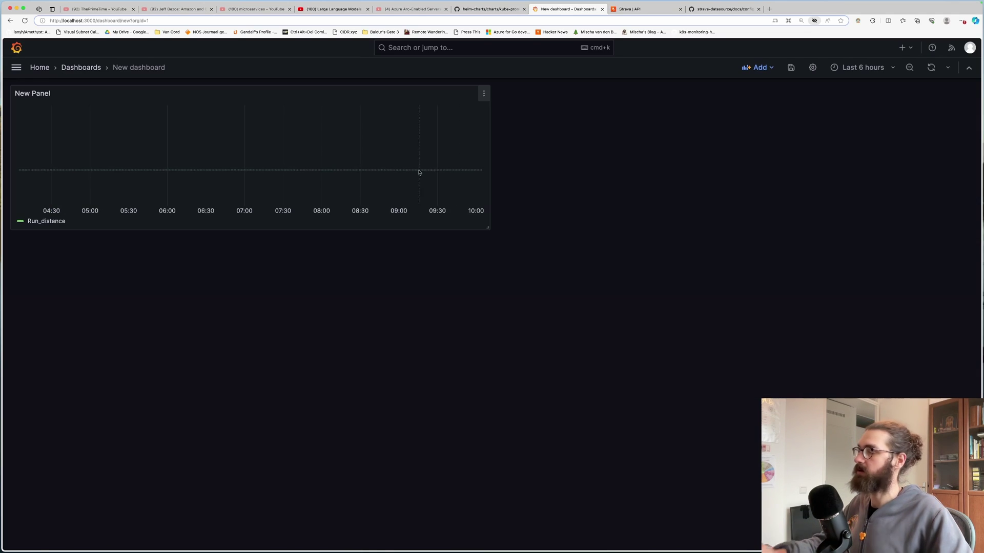
left_click(812, 67)
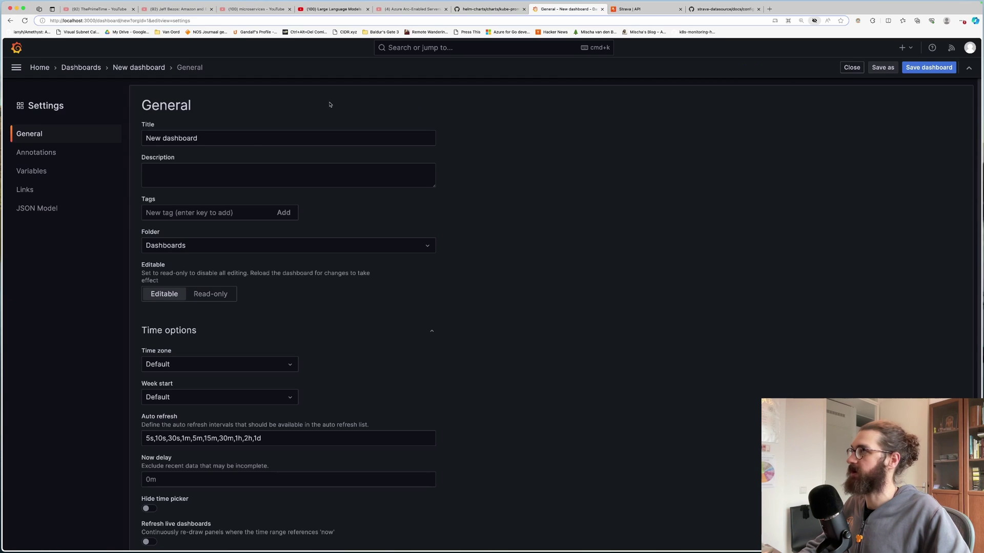
left_click(252, 133)
key("super+a")
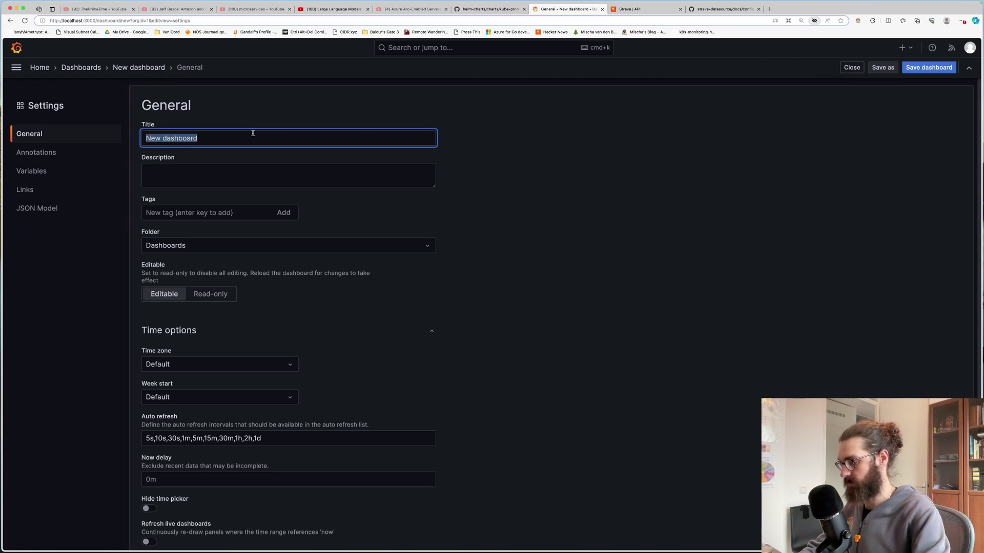
type("Di")
key("BackSpace")
key("BackSpace")
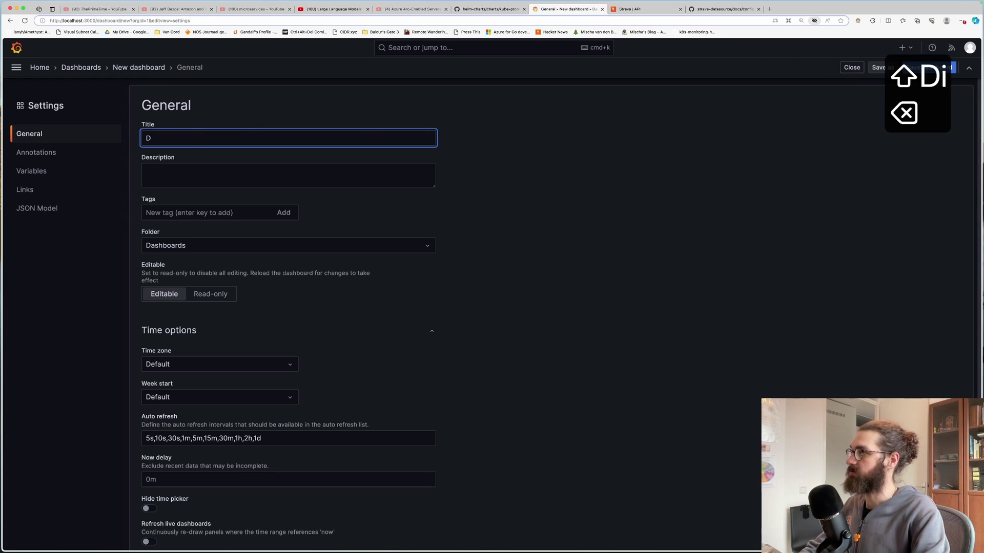
type("Total distance per ")
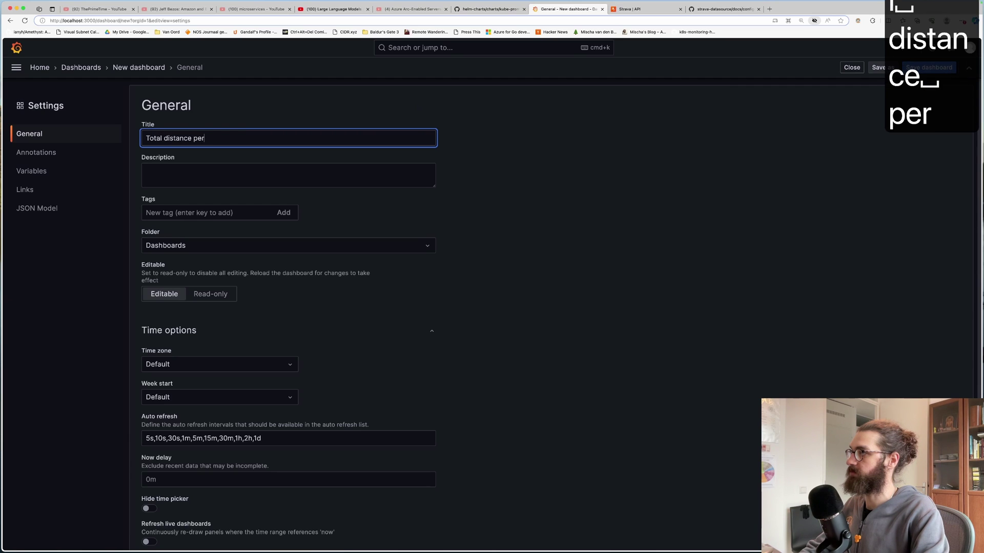
type("week")
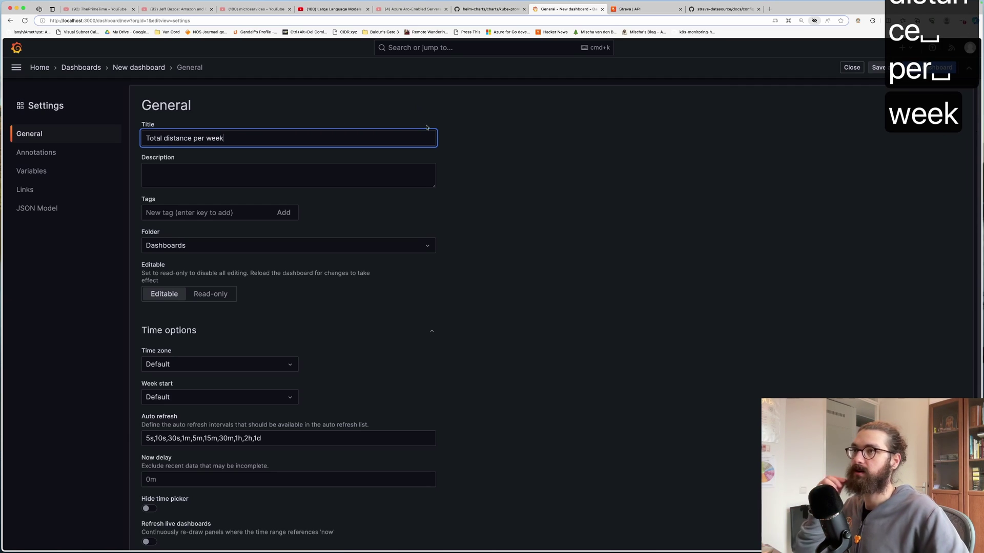
- Save the dashboard and set its time range to Last 1 year after trying Last 6 months
left_click(928, 67)
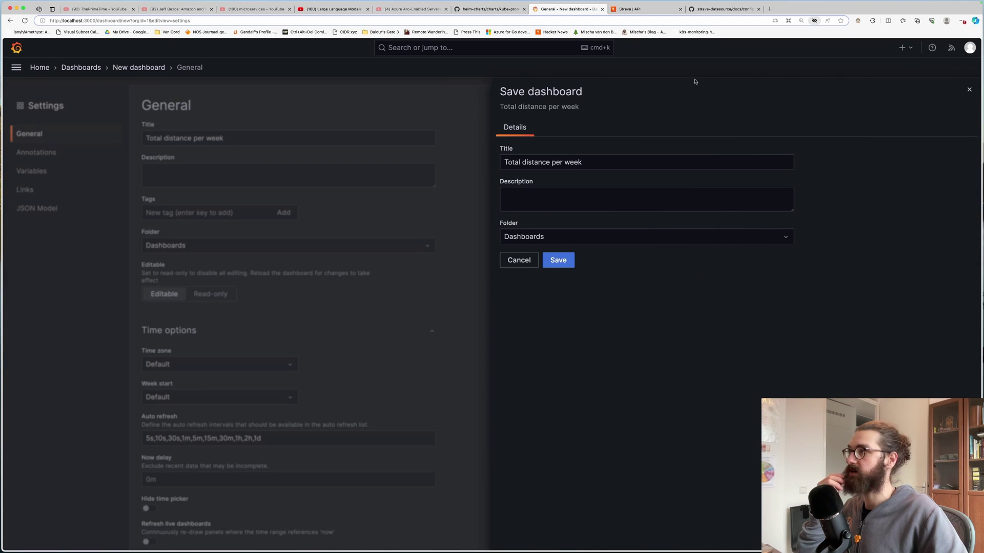
left_click(556, 259)
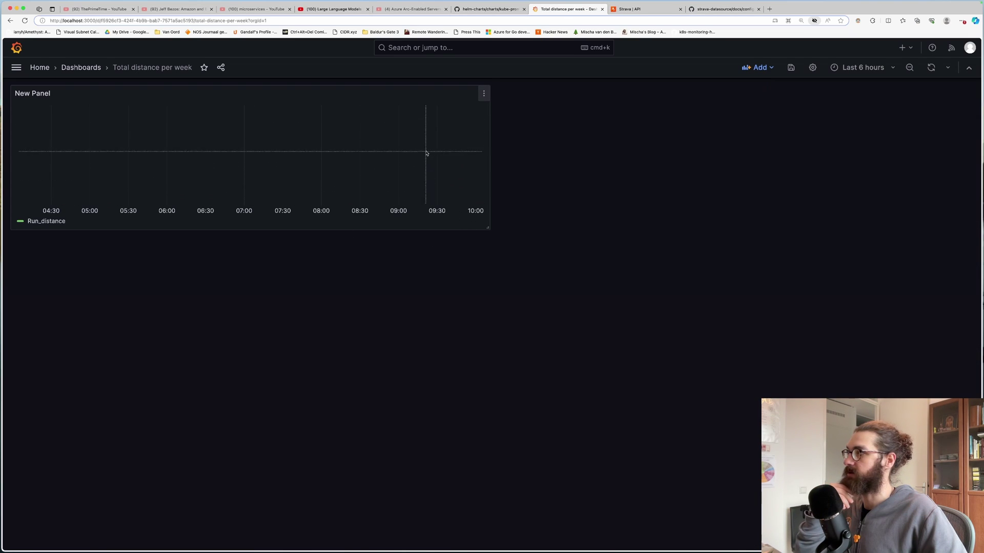
left_click(866, 68)
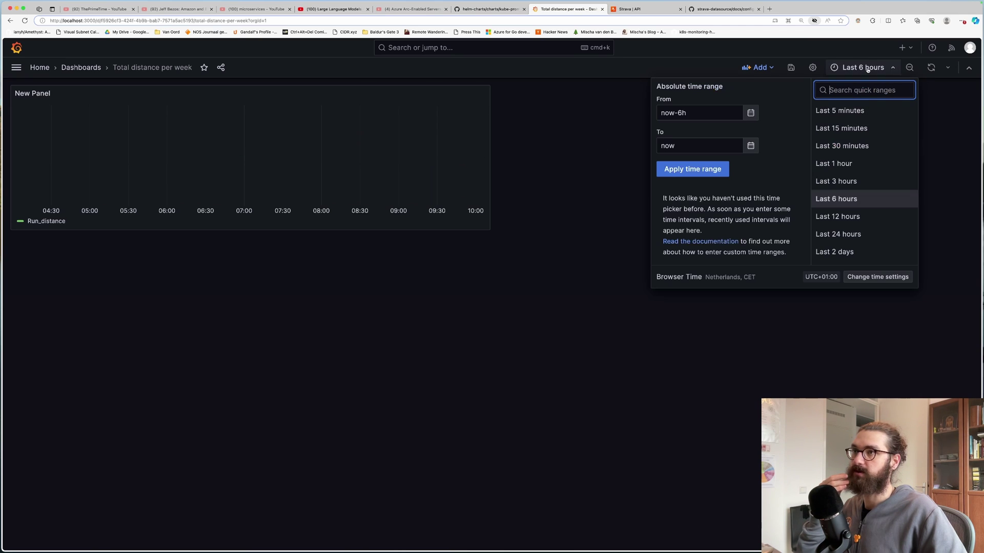
scroll(863, 216, "down", 5)
left_click(860, 212)
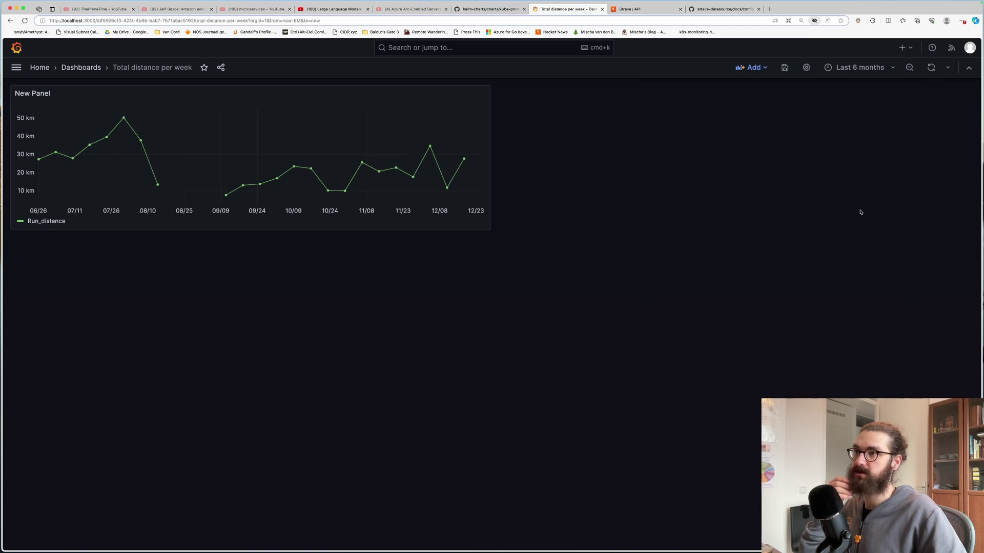
left_click(861, 67)
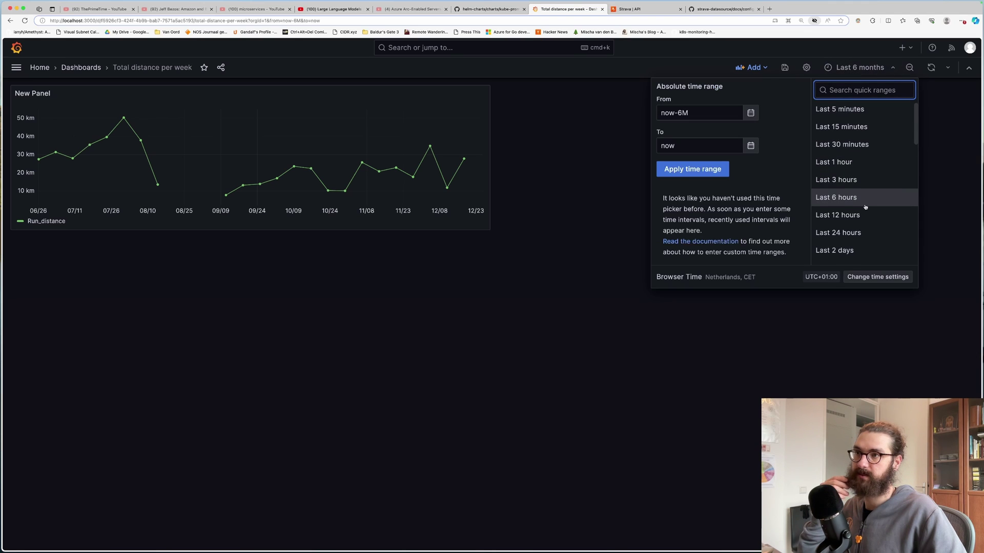
scroll(861, 220, "down", 1)
scroll(865, 205, "down", 5)
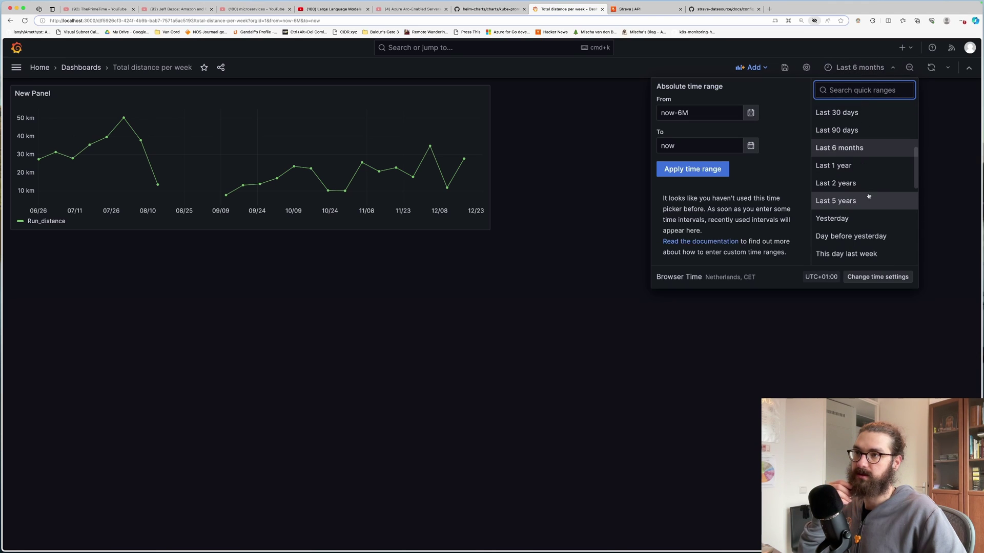
left_click(868, 171)
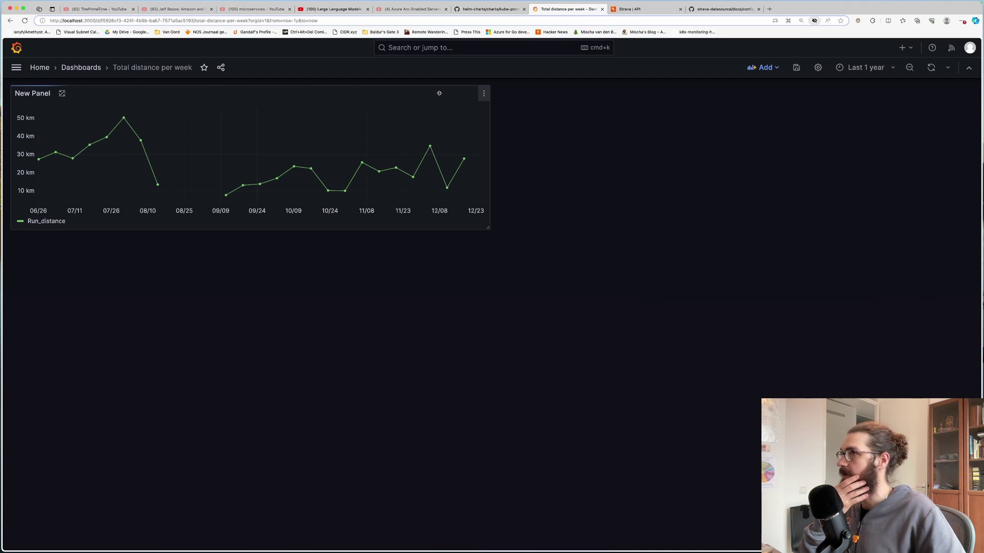
- Edit the panel and rename it 'Distance per week'
left_click(485, 95)
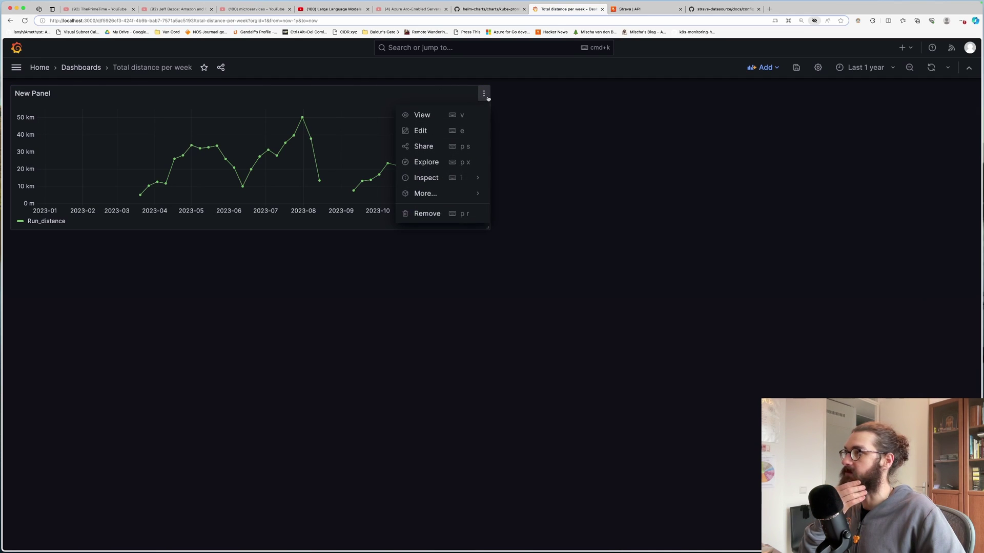
left_click(410, 131)
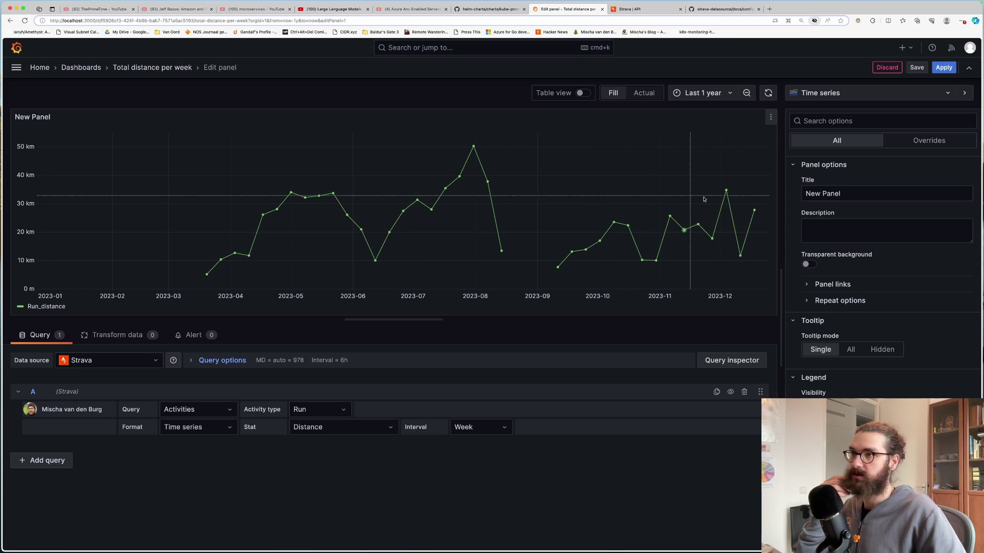
triple_click(851, 196)
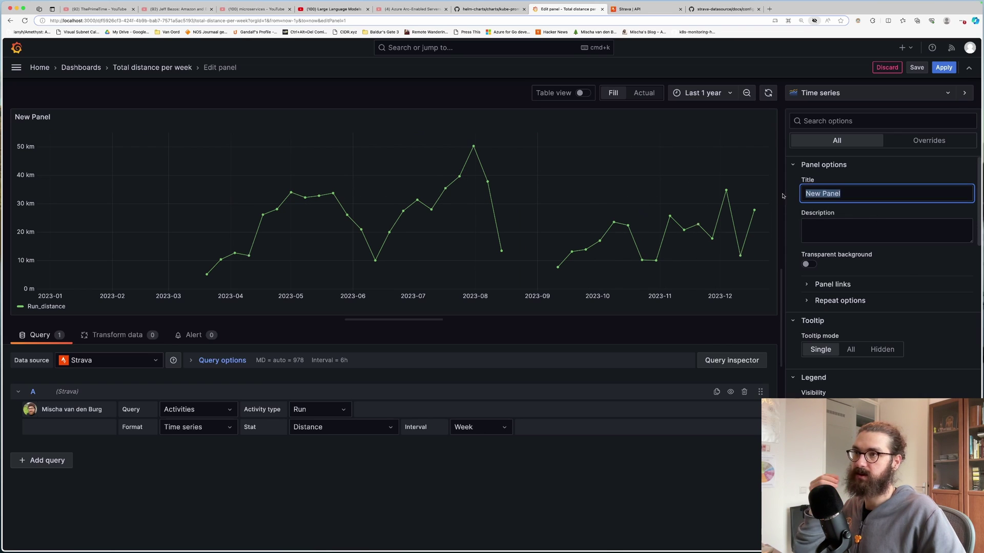
type("Dist")
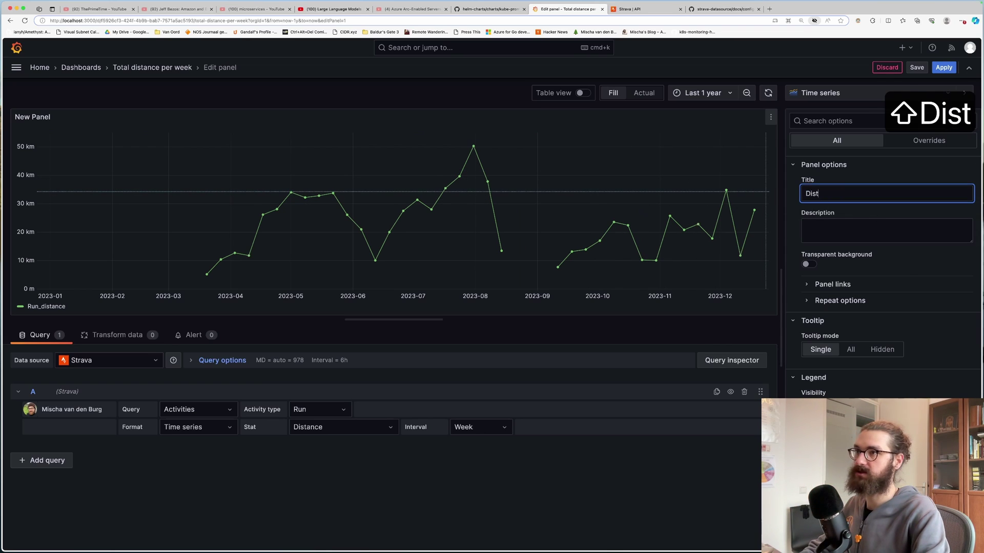
type("ance per week")
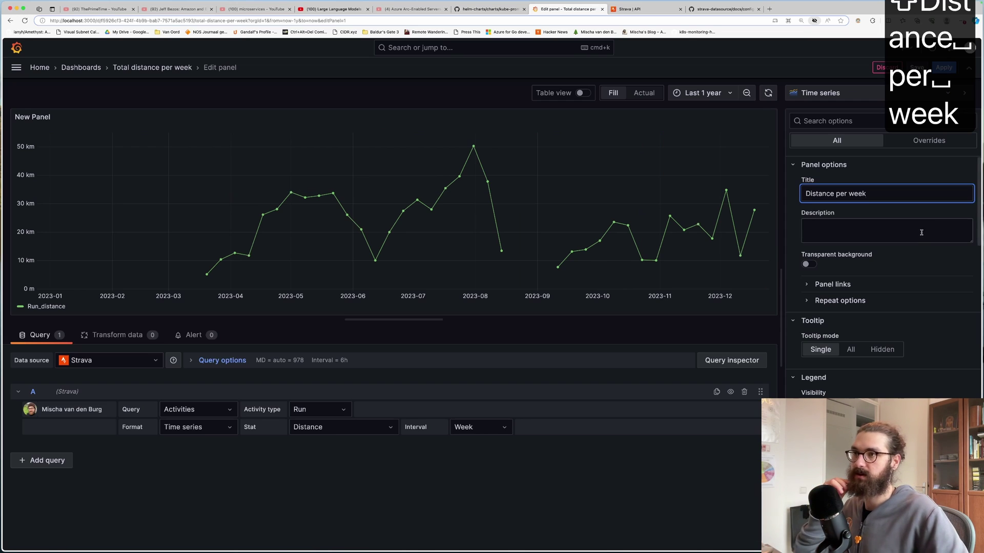
left_click(911, 229)
- Turn the chart grid lines on, then set them back to Auto
scroll(901, 228, "down", 1)
scroll(901, 228, "down", 5)
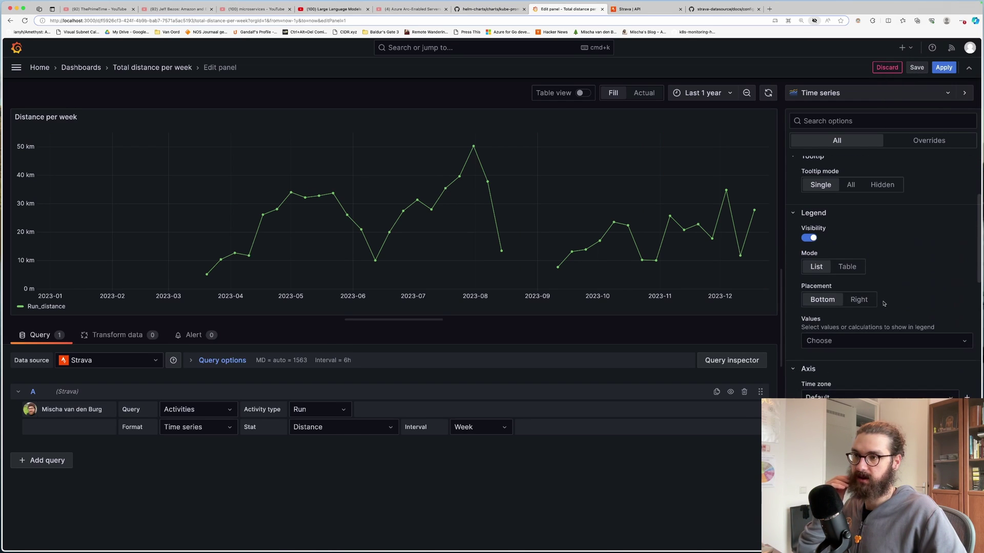
scroll(862, 377, "down", 5)
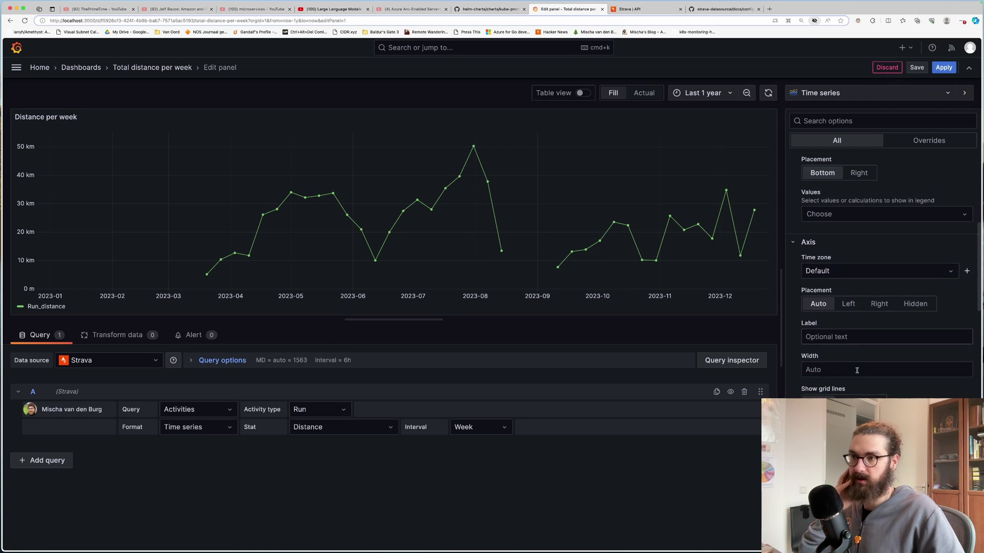
left_click(846, 356)
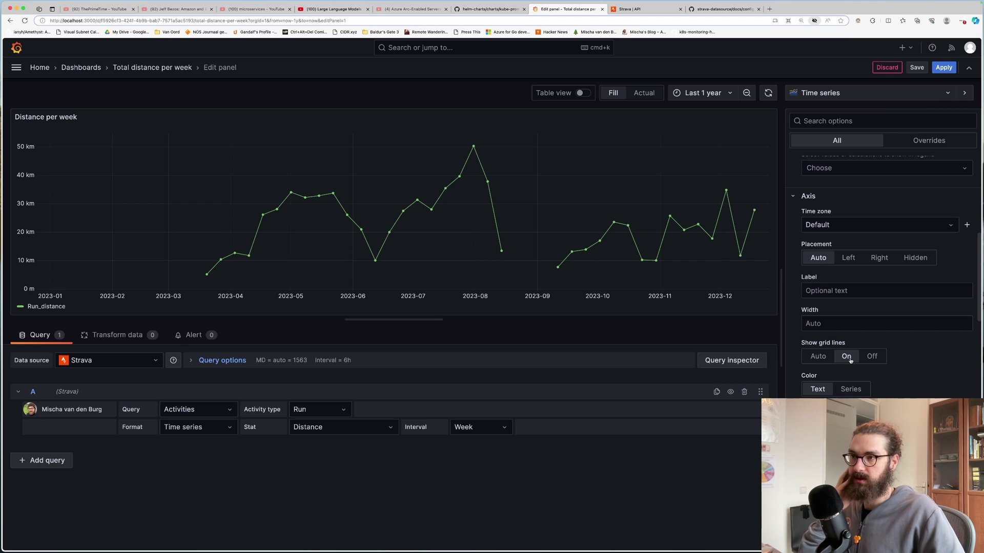
left_click(818, 356)
- Fill the area under the line green with an Opacity gradient at fill opacity 64
scroll(862, 369, "down", 2)
scroll(863, 368, "down", 10)
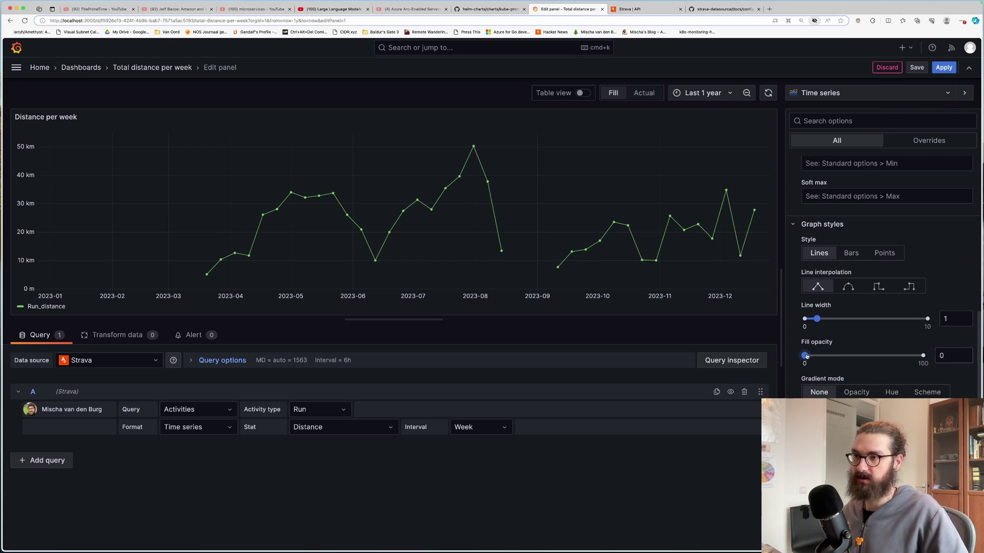
left_click_drag(804, 355, 843, 357)
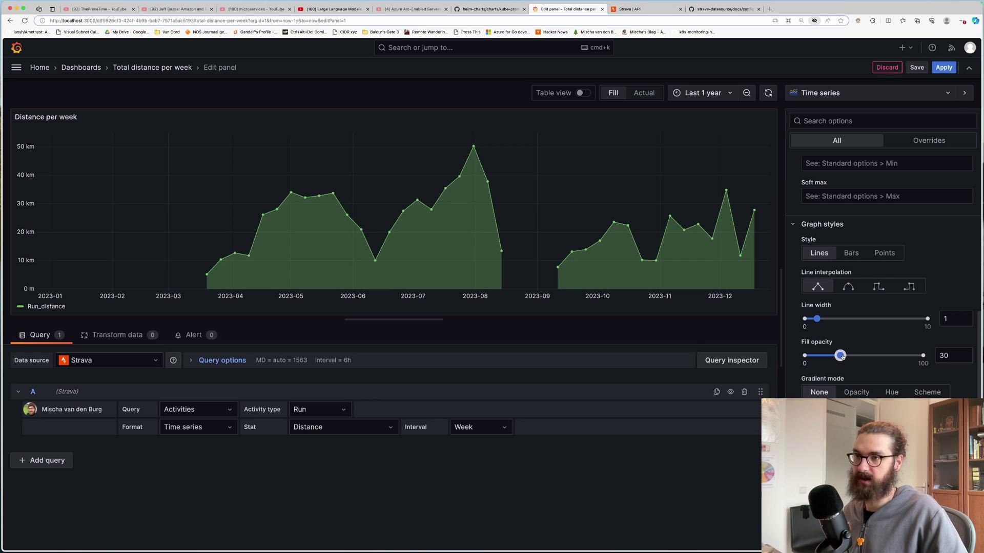
left_click(854, 392)
left_click(892, 393)
left_click(856, 392)
left_click(891, 393)
left_click(856, 393)
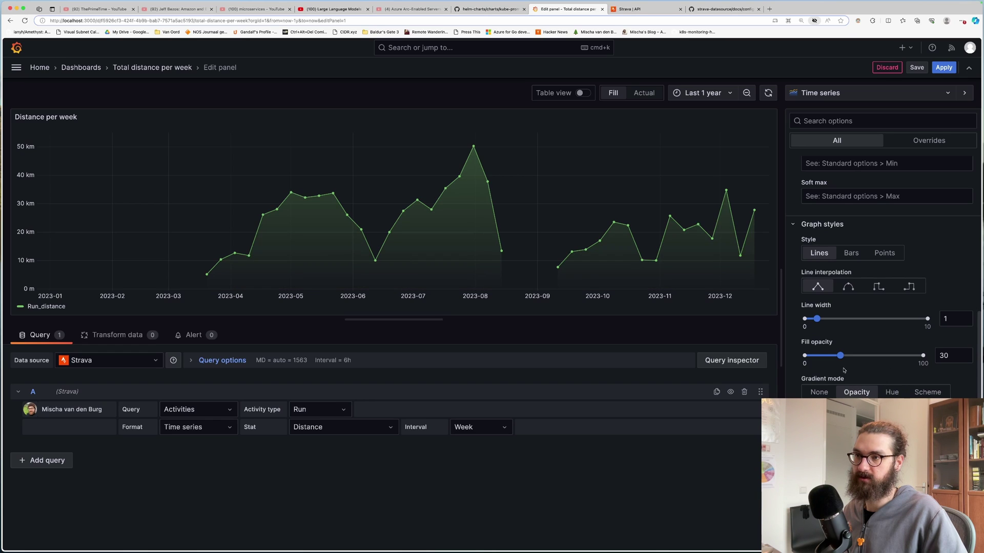
left_click_drag(841, 356, 880, 355)
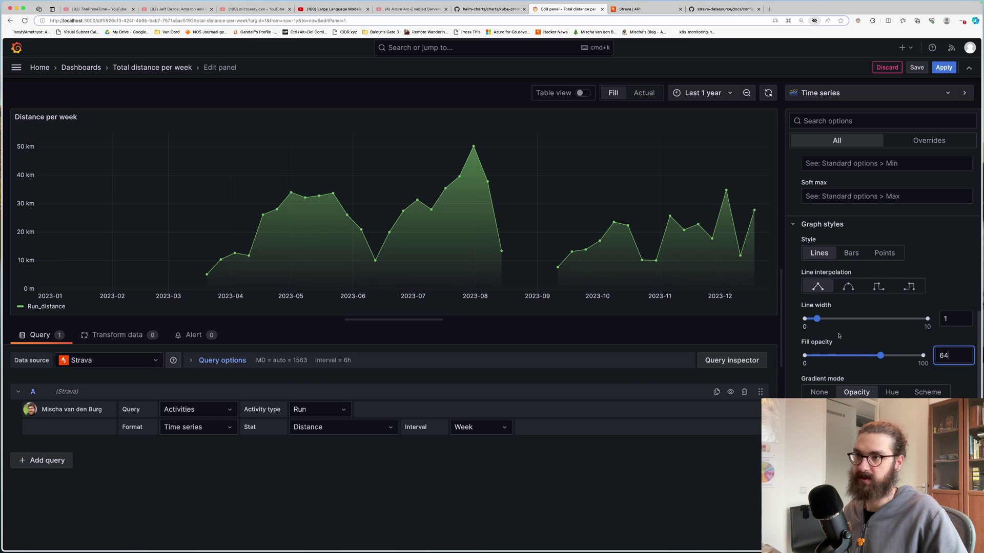
mouse_move(816, 318)
left_mouse_down()
mouse_move(841, 320)
mouse_move(817, 320)
left_mouse_up()
- Connect the line across the missing weeks
scroll(841, 361, "down", 1)
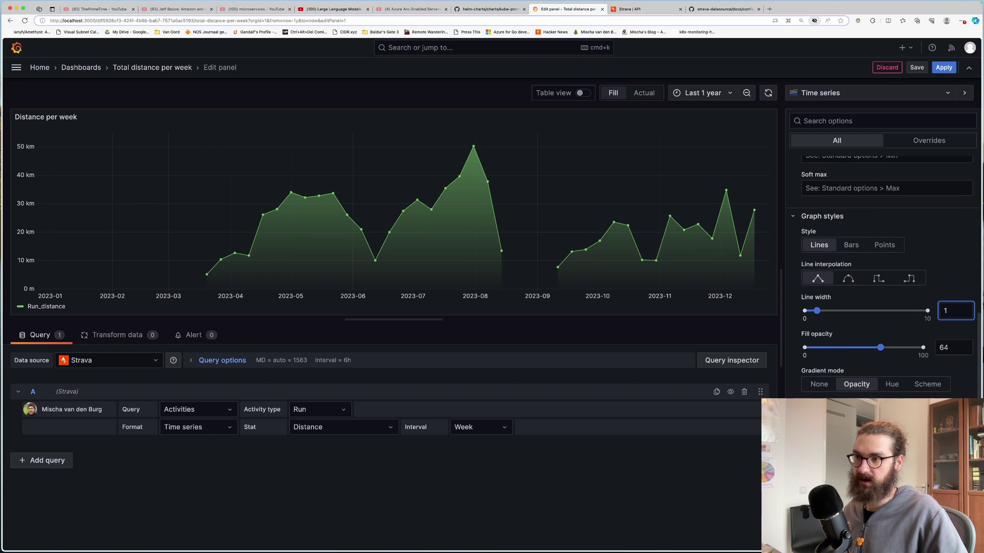
scroll(871, 307, "down", 2)
left_click(852, 405)
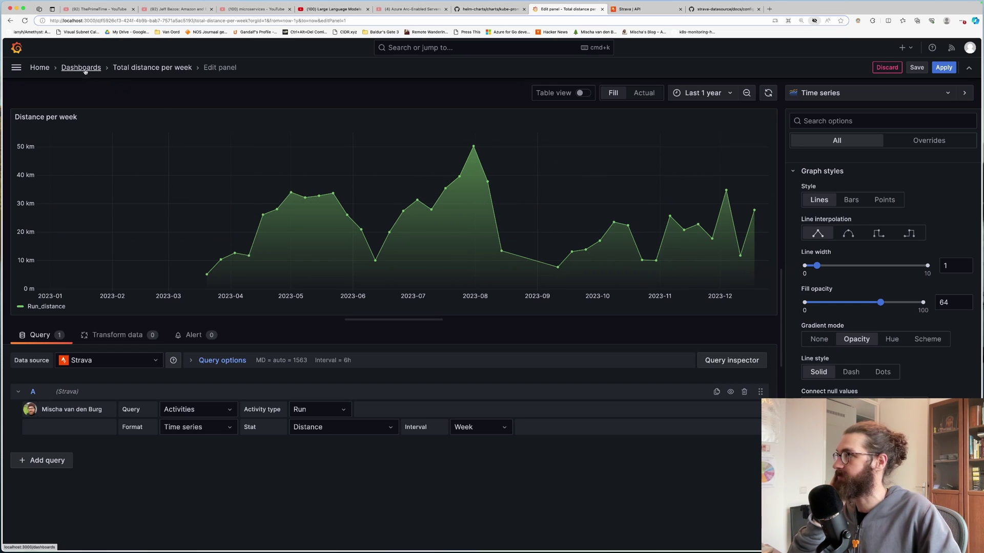
- Open Explore and group the query results by Day
left_click(10, 68)
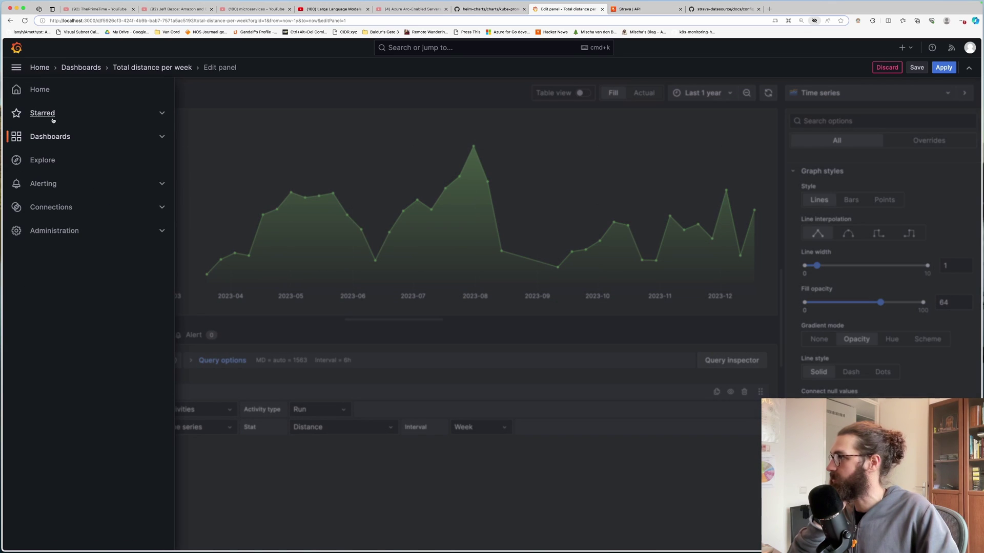
left_click(42, 160)
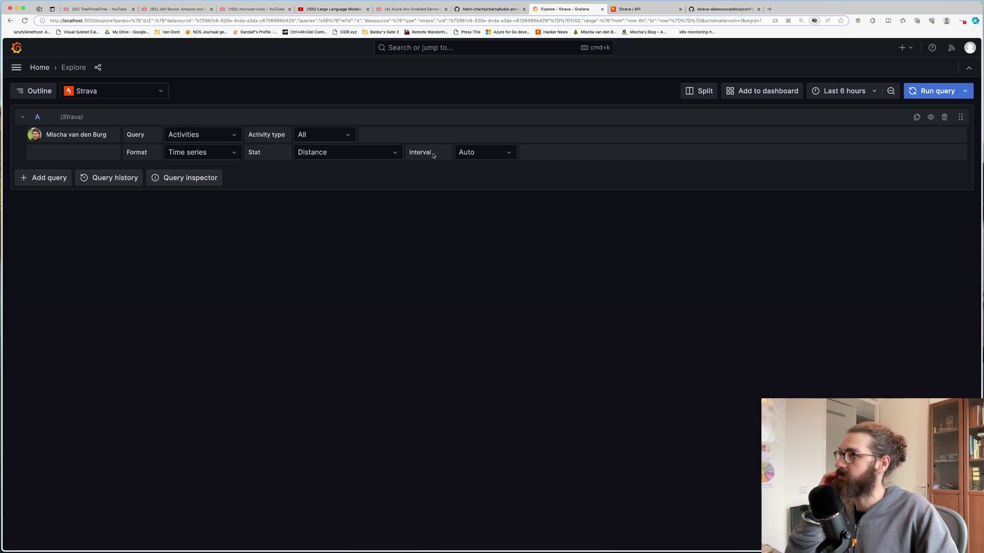
left_click(486, 153)
left_click(491, 225)
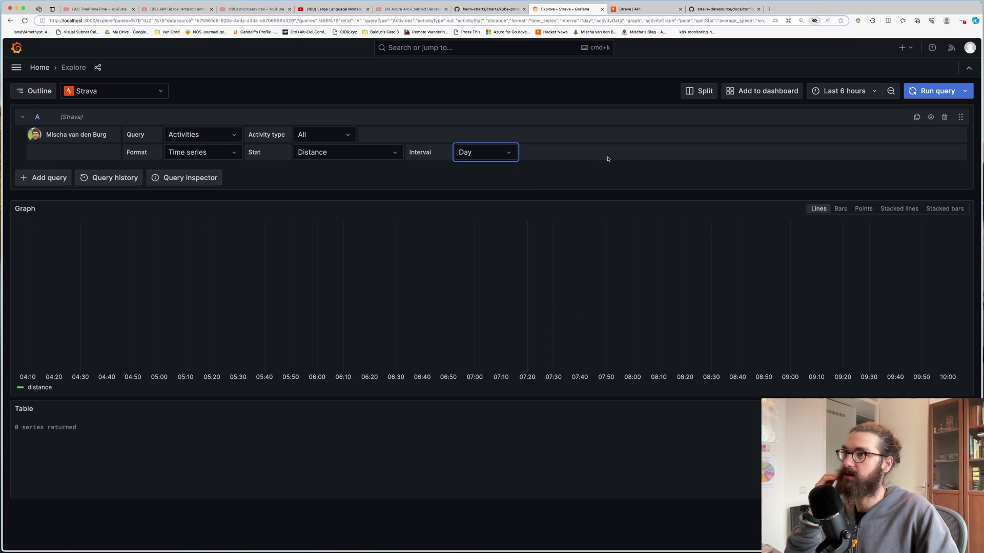
- Limit the query to Run activities over the last 7 days
left_click(871, 91)
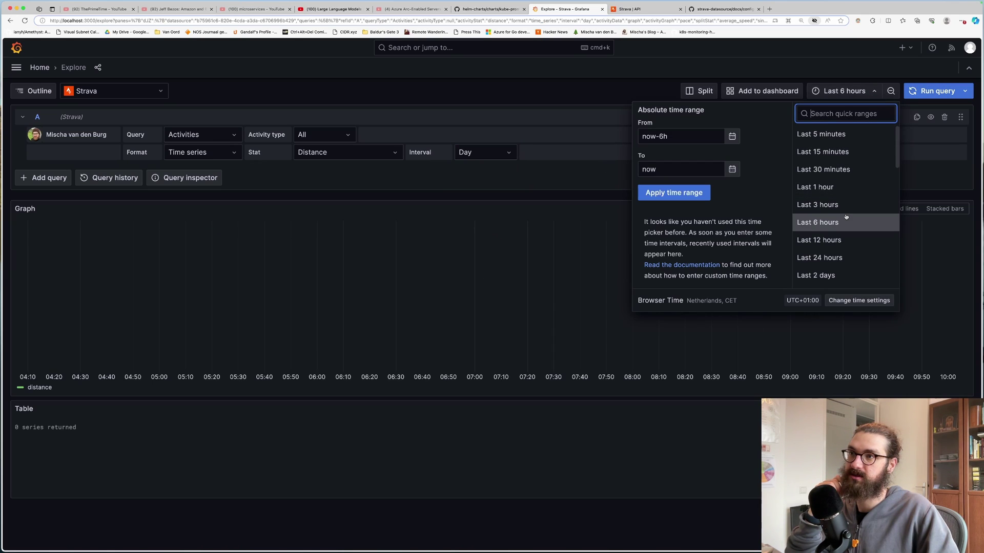
scroll(840, 213, "down", 1)
scroll(841, 231, "down", 2)
left_click(840, 236)
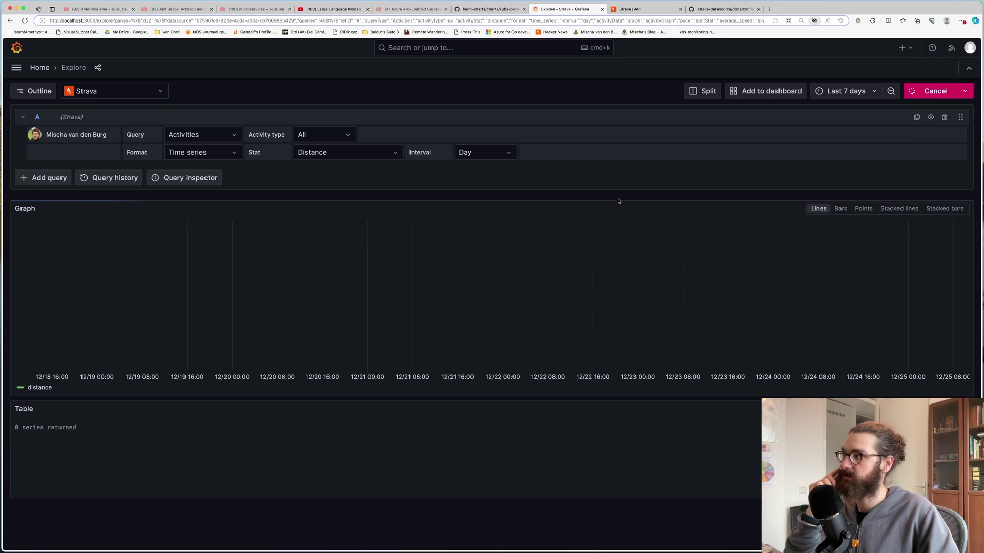
left_click(322, 135)
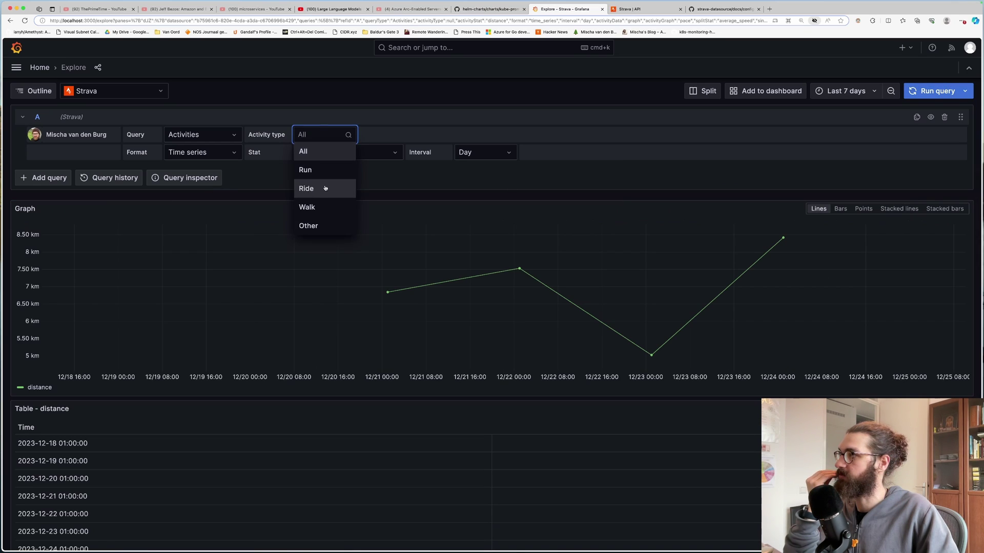
left_click(325, 170)
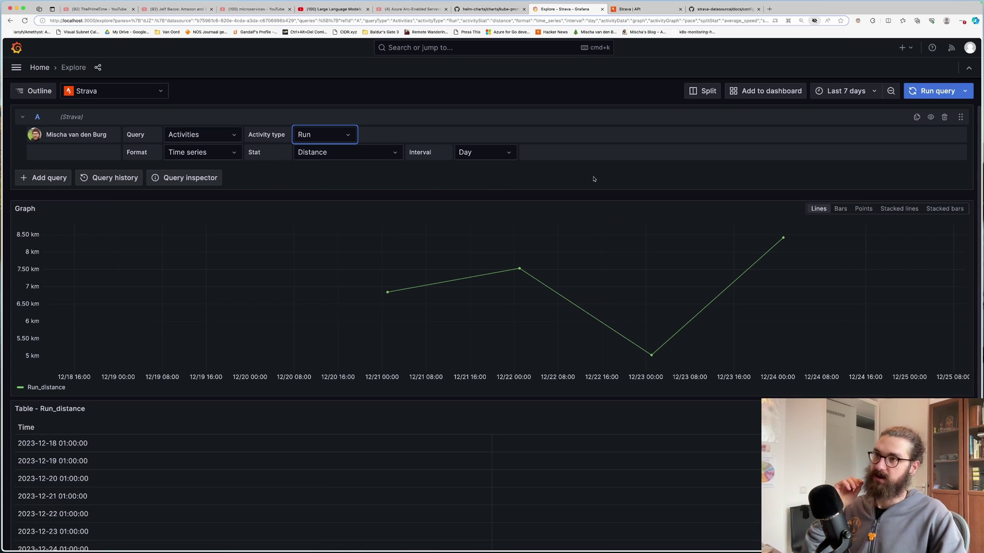